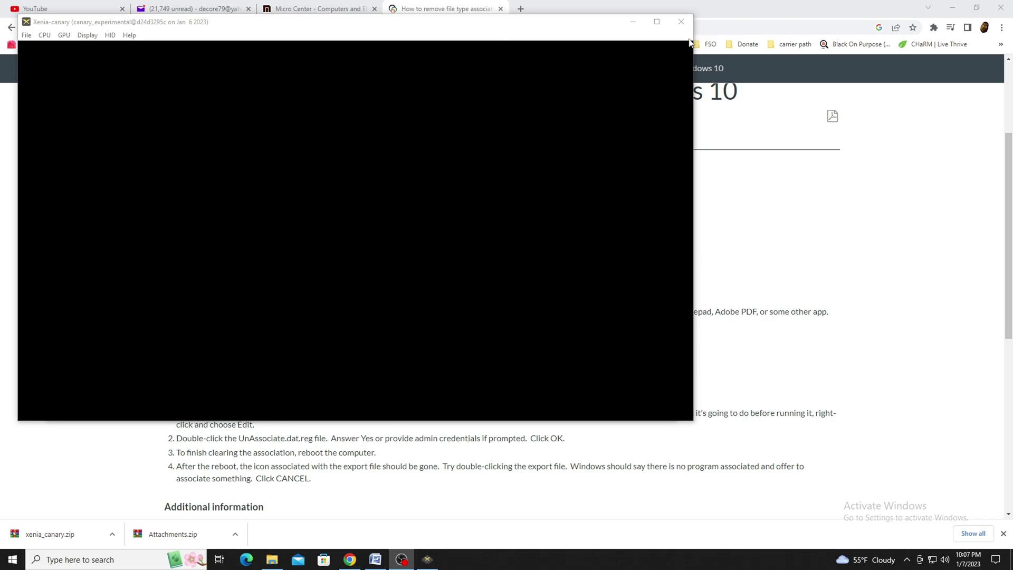
# Step: Close the Xenia Canary emulator, then open xenia-canary.config.toml from the Xenia folder and enlarge its window for viewing
pyautogui.click(681, 23)
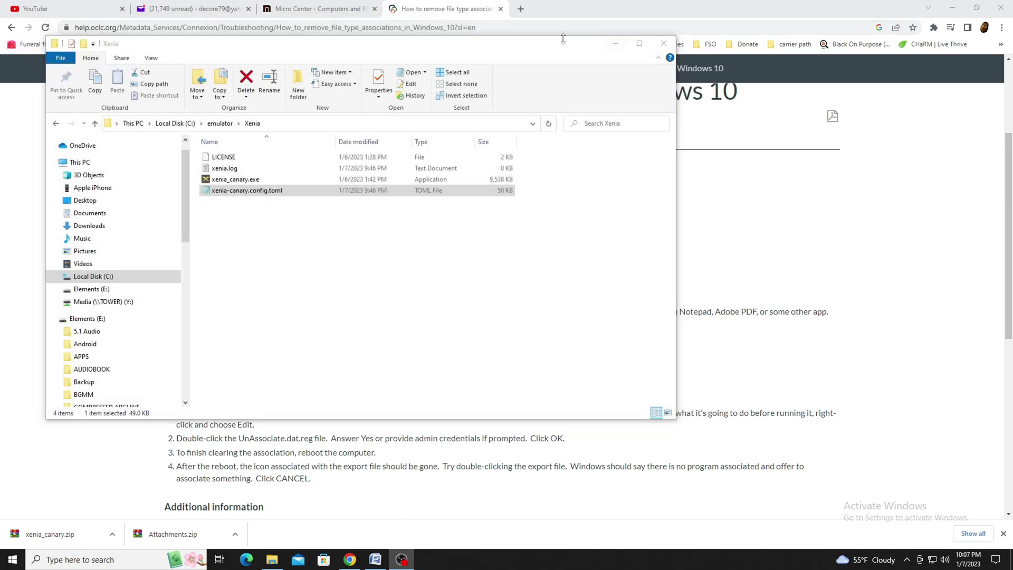
pyautogui.press('Return')
pyautogui.click(548, 319)
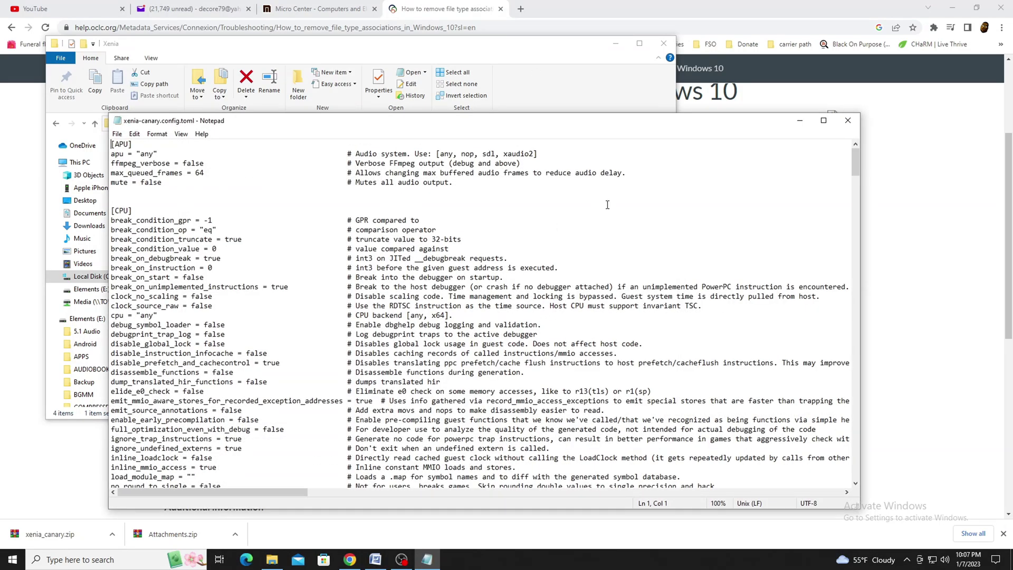
pyautogui.moveTo(622, 122); pyautogui.dragTo(539, 49)
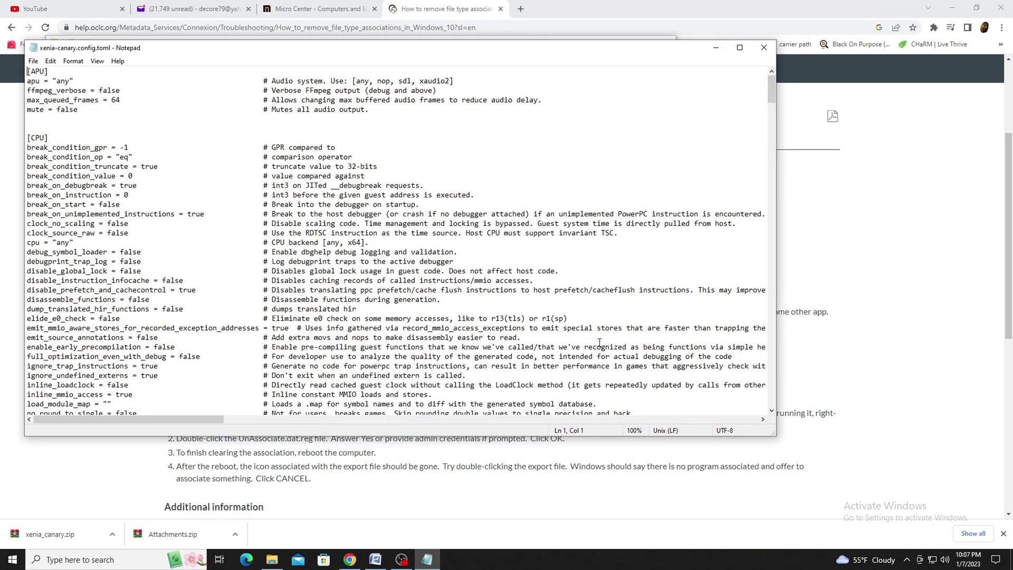
pyautogui.moveTo(775, 435); pyautogui.dragTo(866, 508)
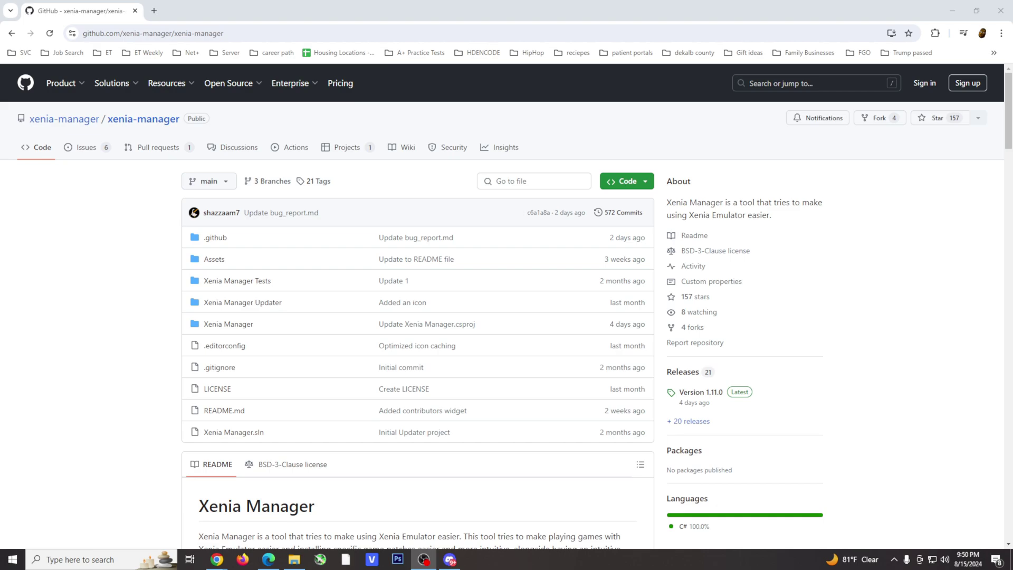
# Step: Open the Version 1.11.0 release of Xenia Manager on GitHub and download xenia_manager.zip
pyautogui.click(699, 395)
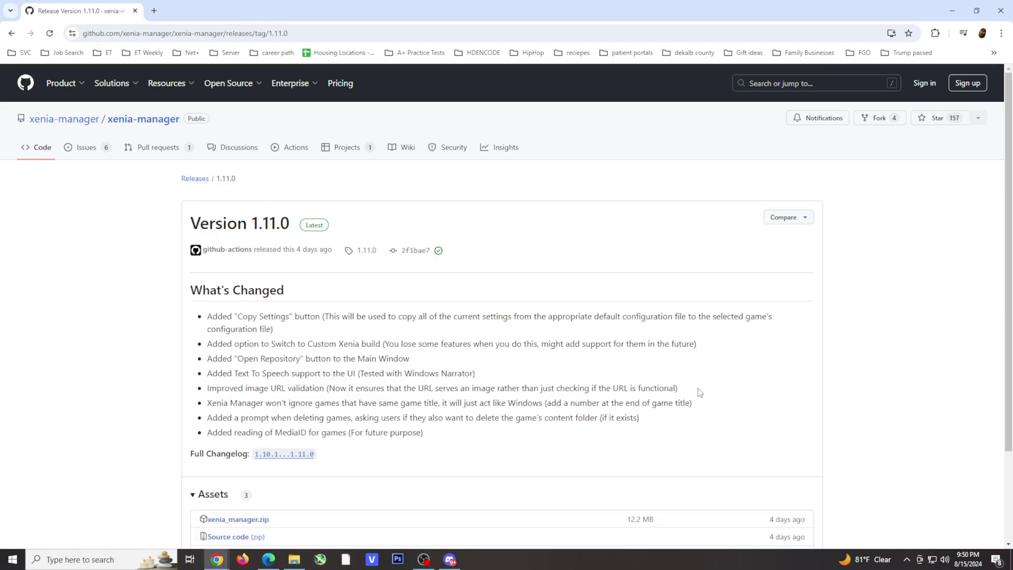
pyautogui.scroll(-3, 661, 355)
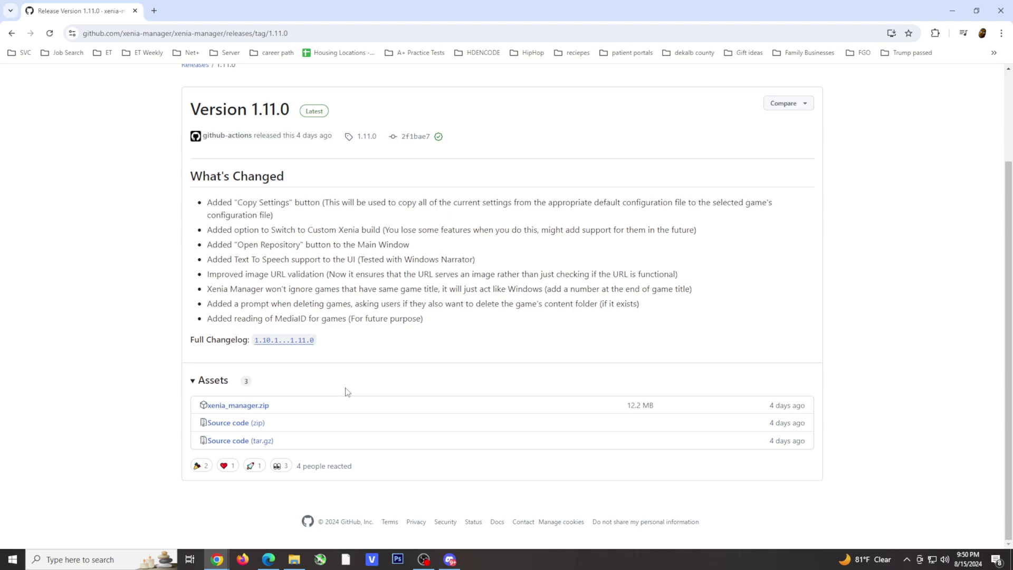
pyautogui.scroll(3, 338, 397)
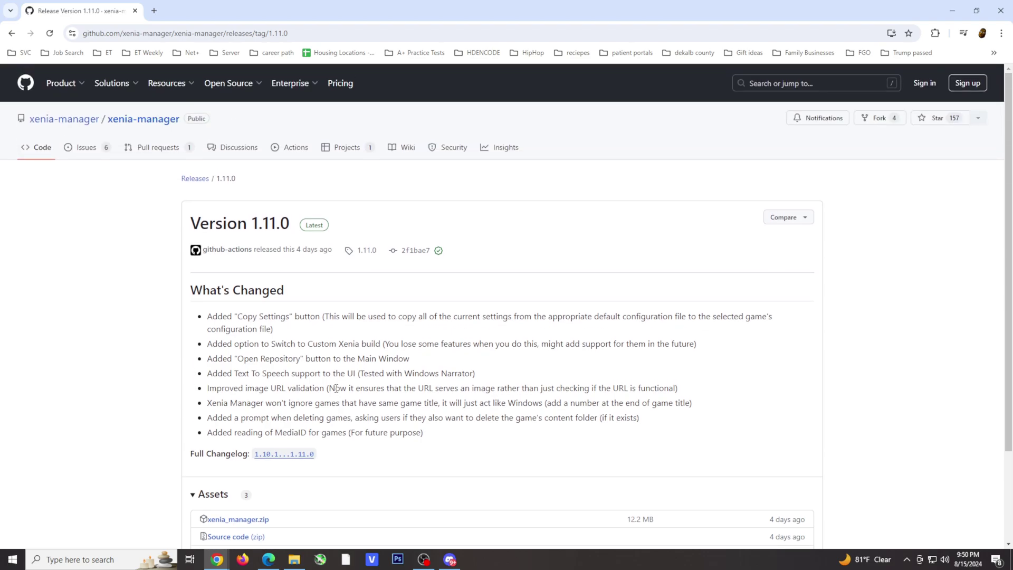
pyautogui.scroll(-3, 336, 388)
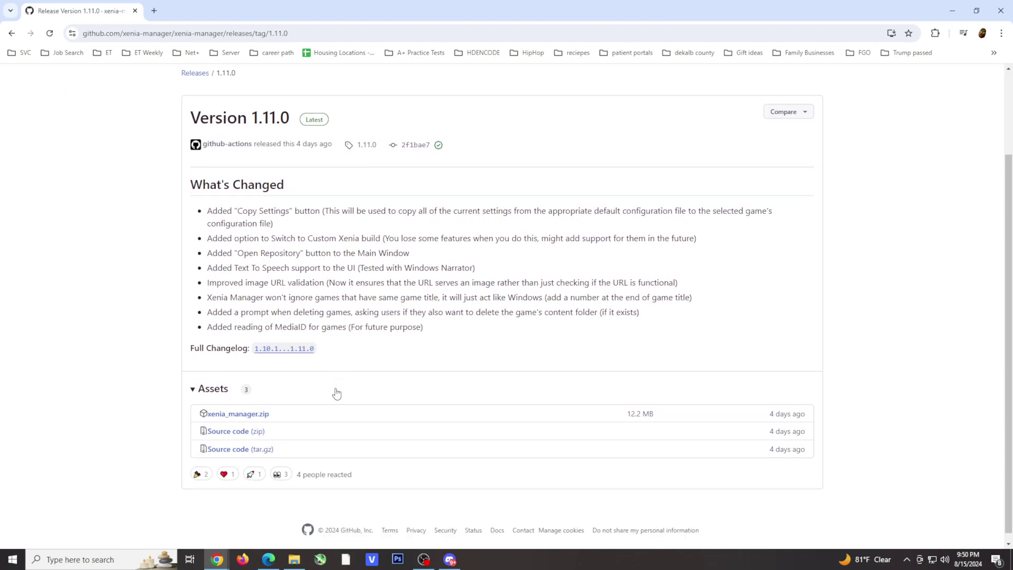
pyautogui.scroll(-1, 336, 393)
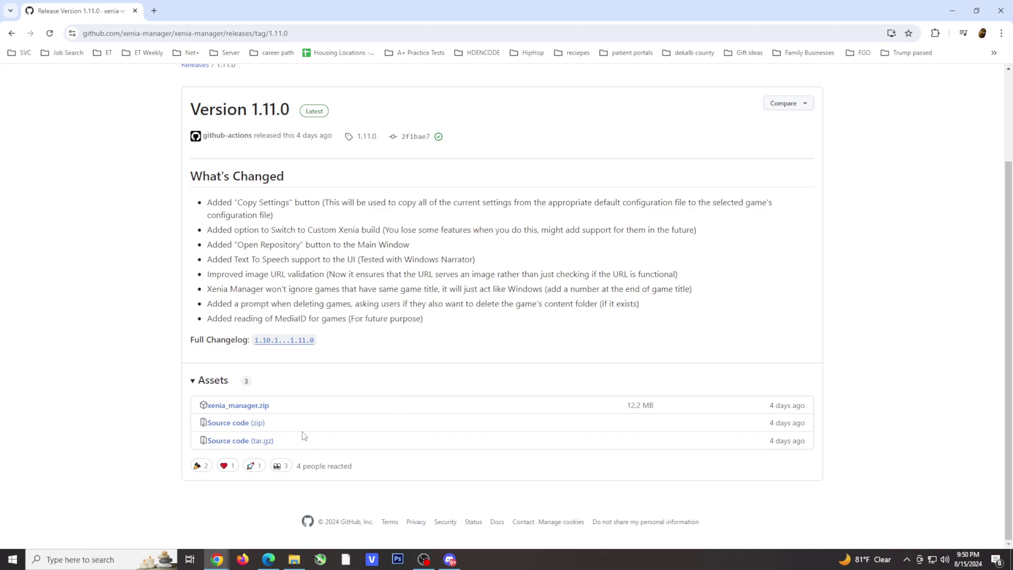
pyautogui.click(251, 410)
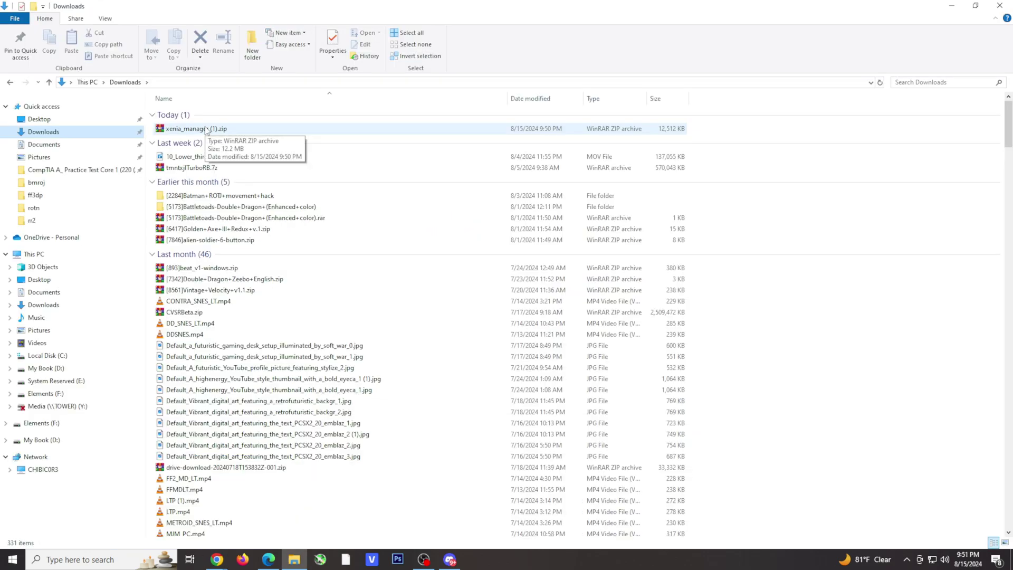
# Step: Open the downloaded xenia_manager (1).zip archive and extract its contents to C:\emulator\Xenia Manager
pyautogui.doubleClick(207, 129)
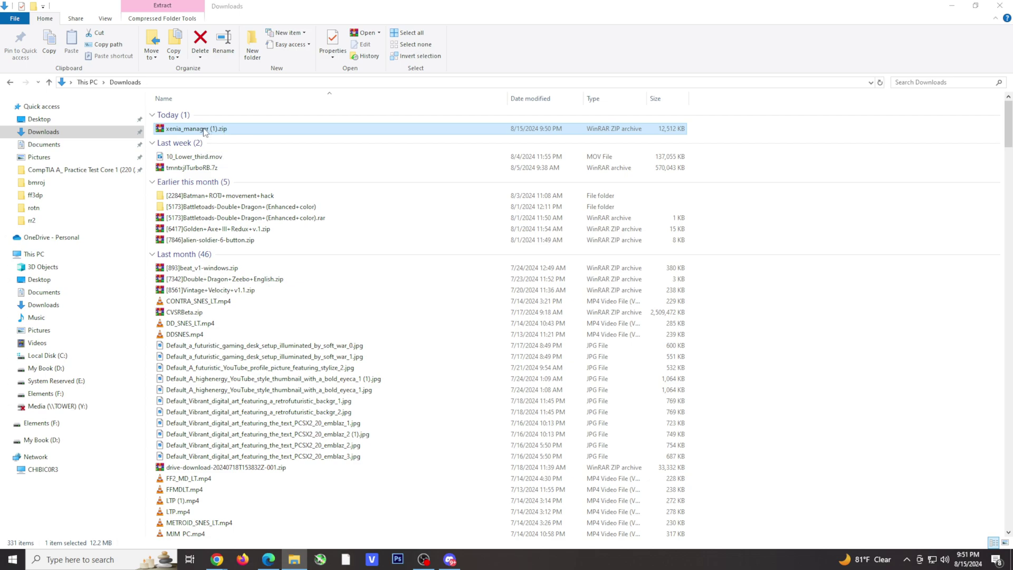
pyautogui.moveTo(299, 71); pyautogui.dragTo(291, 27)
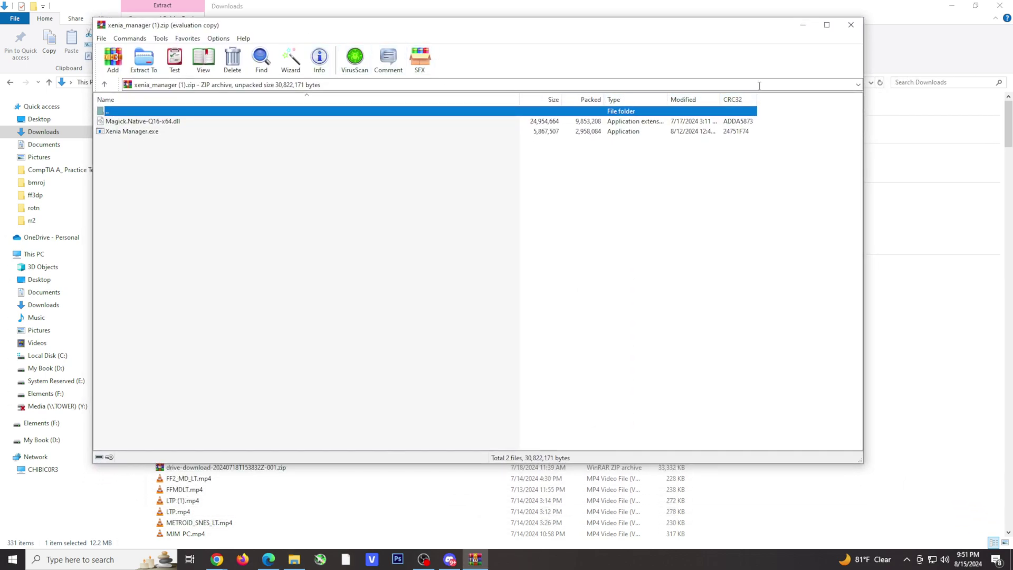
pyautogui.click(142, 64)
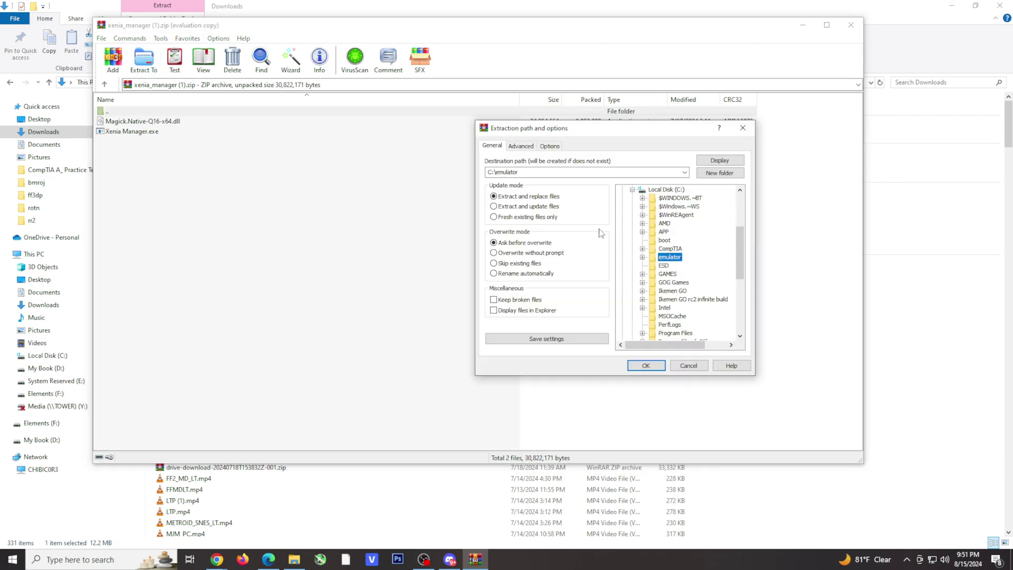
pyautogui.click(548, 172)
pyautogui.press('End')
pyautogui.write('\\')
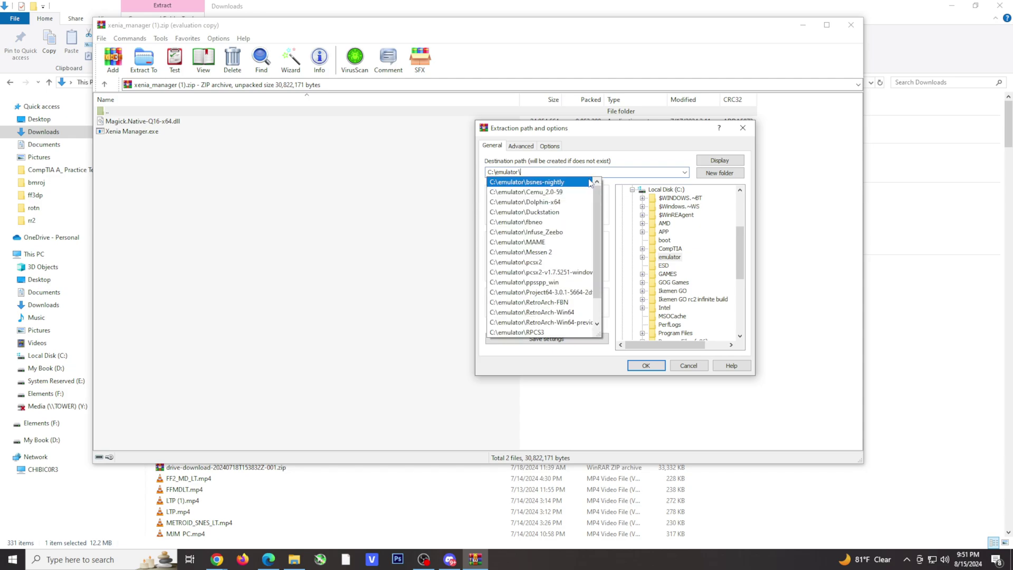
pyautogui.write('Xenia Mab')
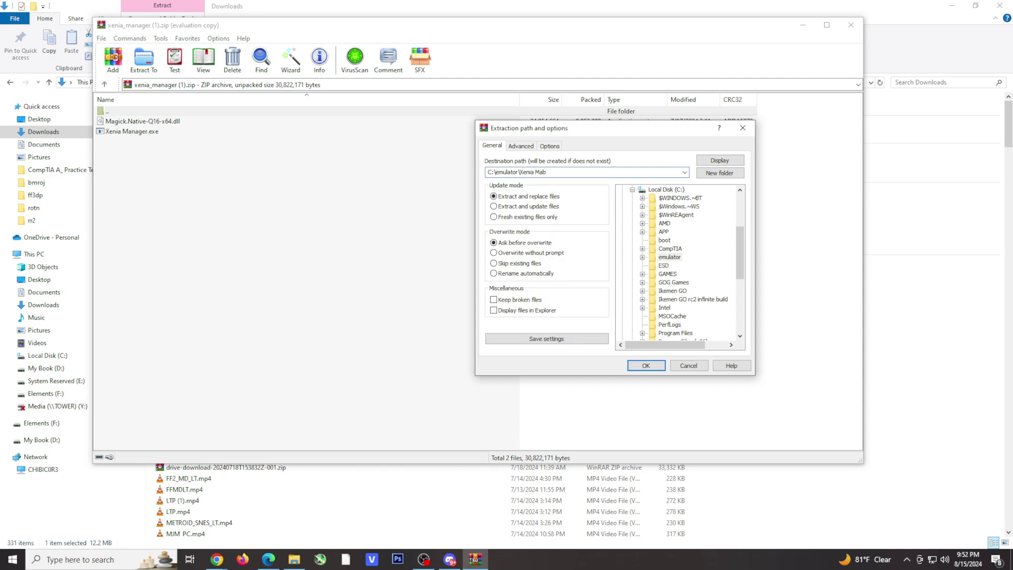
pyautogui.press('BackSpace')
pyautogui.write('nager')
pyautogui.click(646, 365)
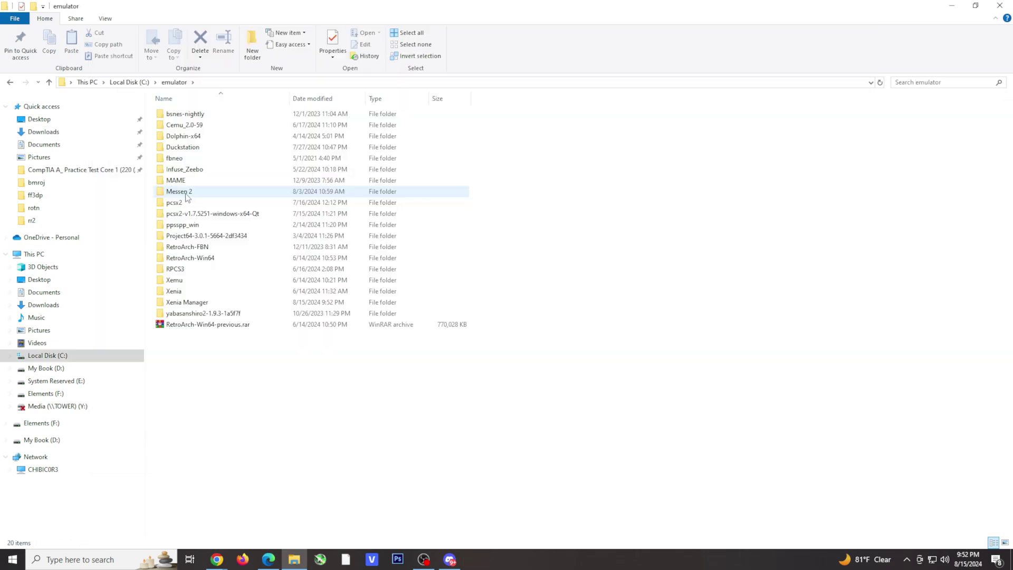
# Step: Run Xenia Manager.exe from the extracted Xenia Manager folder and install Xenia Canary
pyautogui.doubleClick(197, 302)
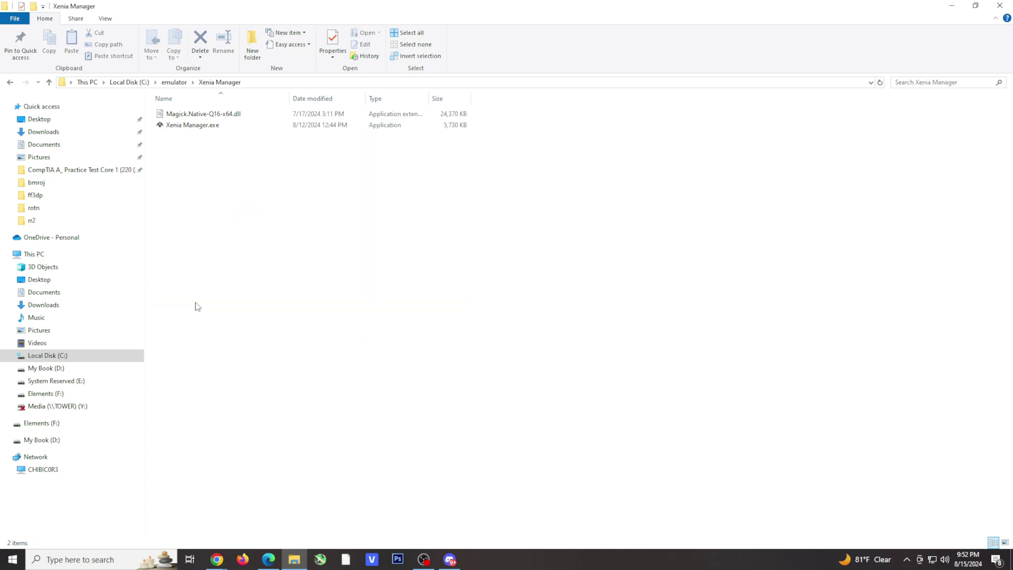
pyautogui.doubleClick(202, 125)
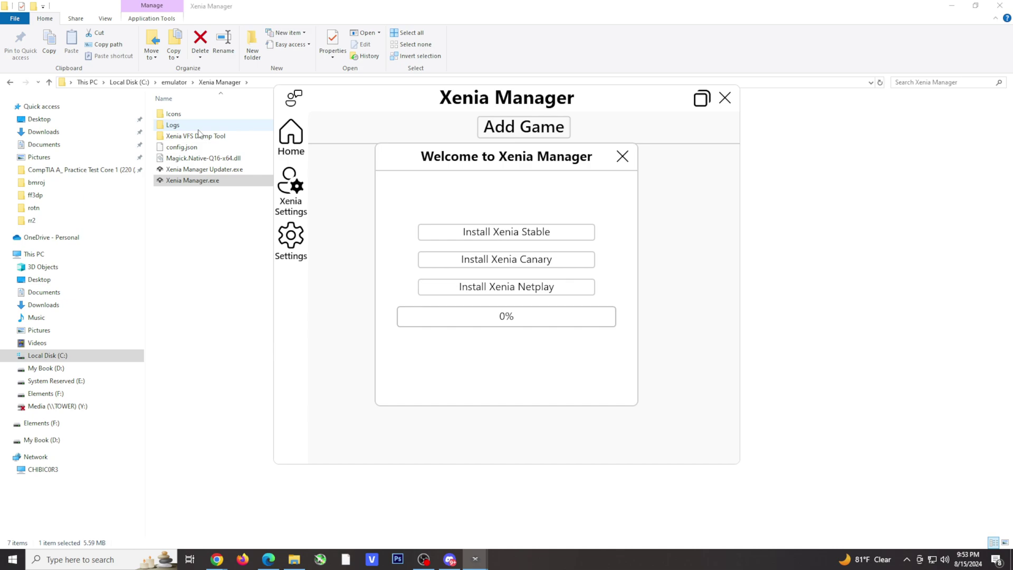
pyautogui.click(546, 268)
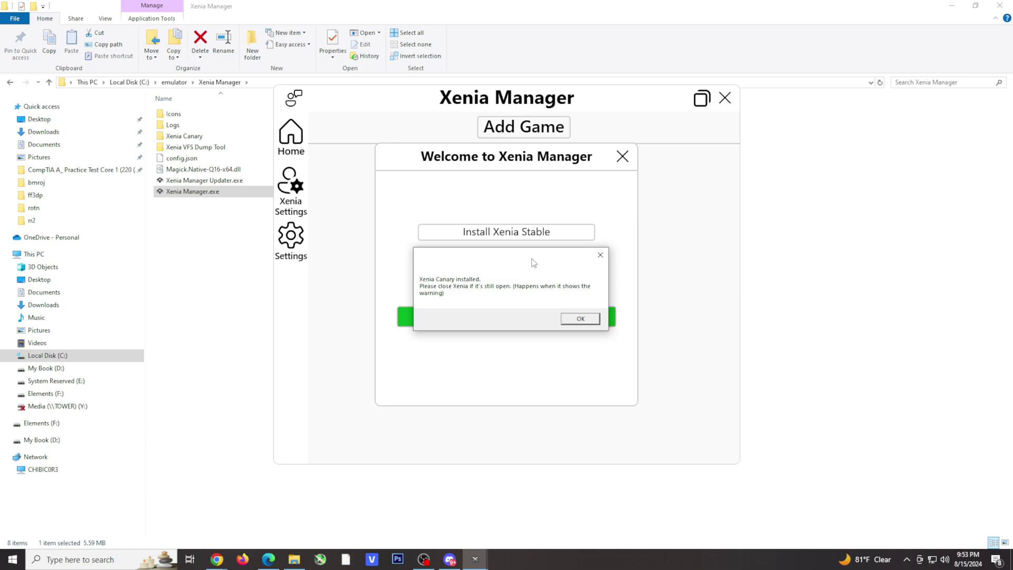
pyautogui.click(580, 319)
pyautogui.moveTo(431, 101); pyautogui.dragTo(635, 99)
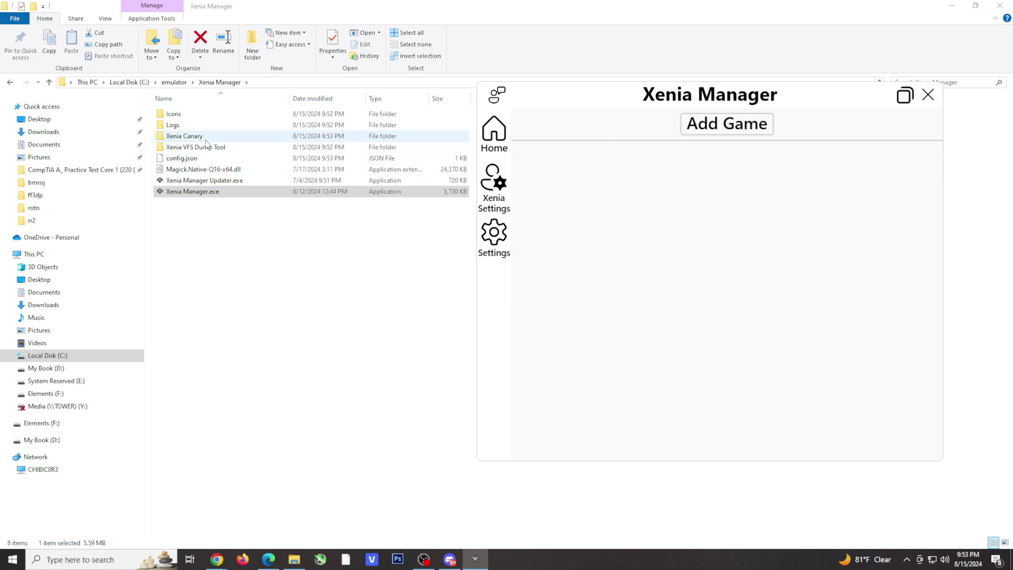
# Step: Start adding a game by loading default.xex from the Lost Oddisey [RF][DVD1] folder in C:\emulator\Xenia\rom
pyautogui.click(637, 135)
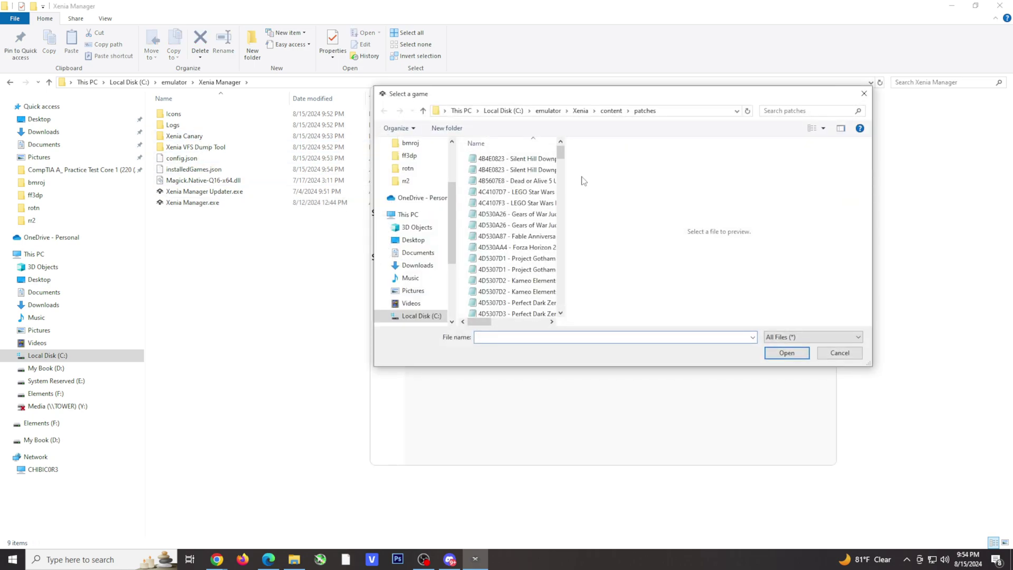
pyautogui.click(548, 111)
pyautogui.scroll(-1, 508, 264)
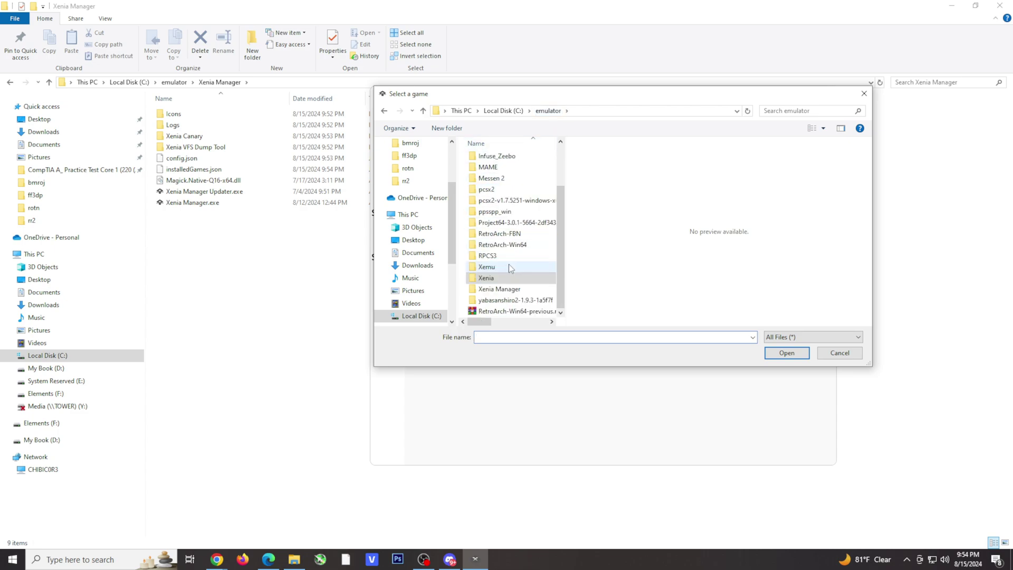
pyautogui.doubleClick(501, 277)
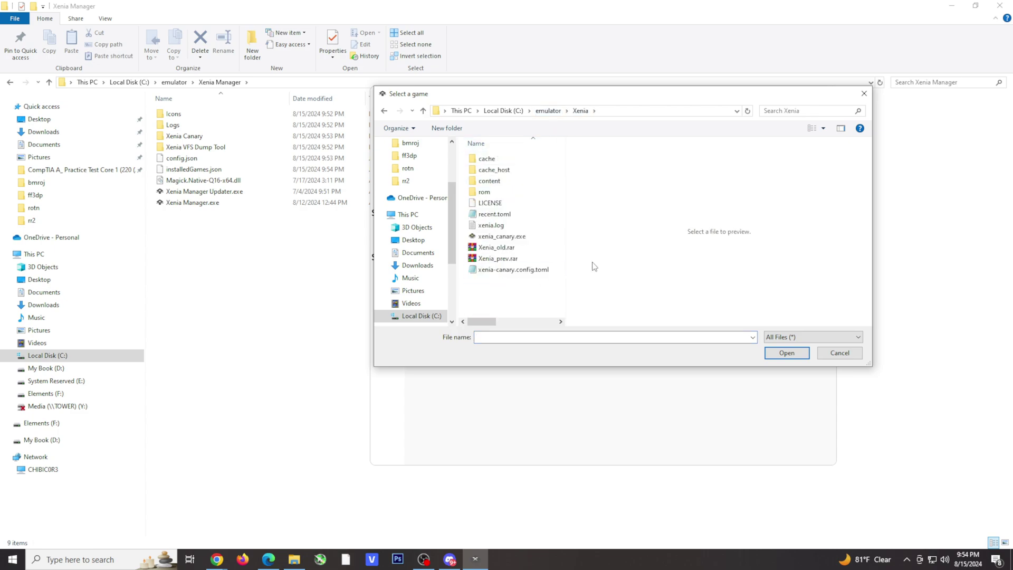
pyautogui.doubleClick(500, 193)
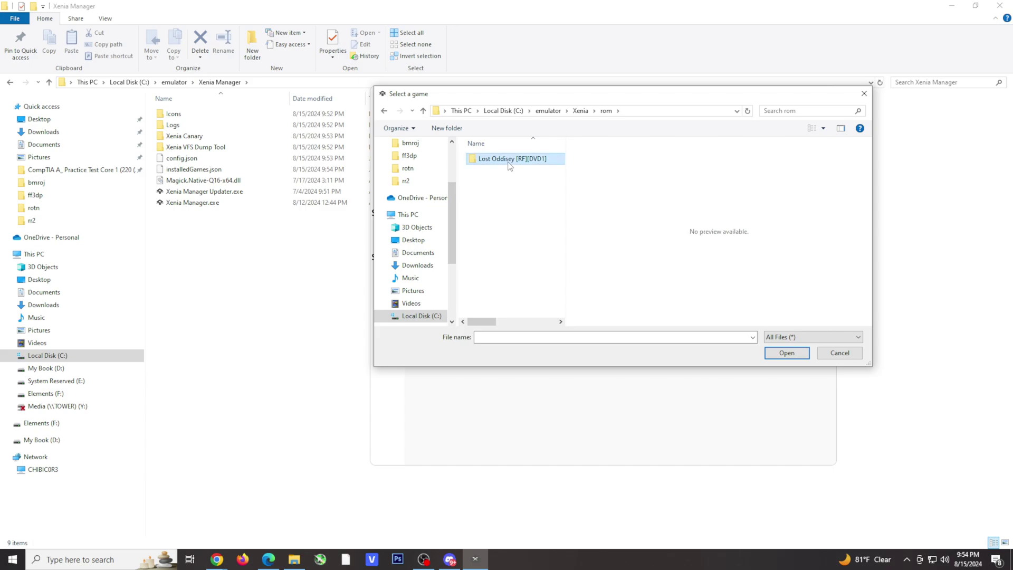
pyautogui.doubleClick(505, 160)
pyautogui.click(506, 169)
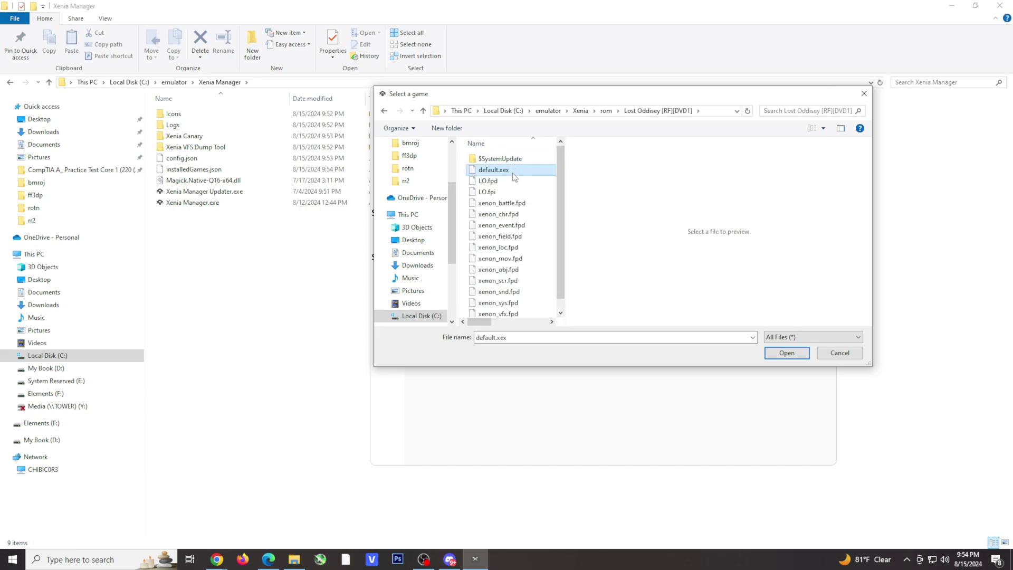
pyautogui.click(787, 353)
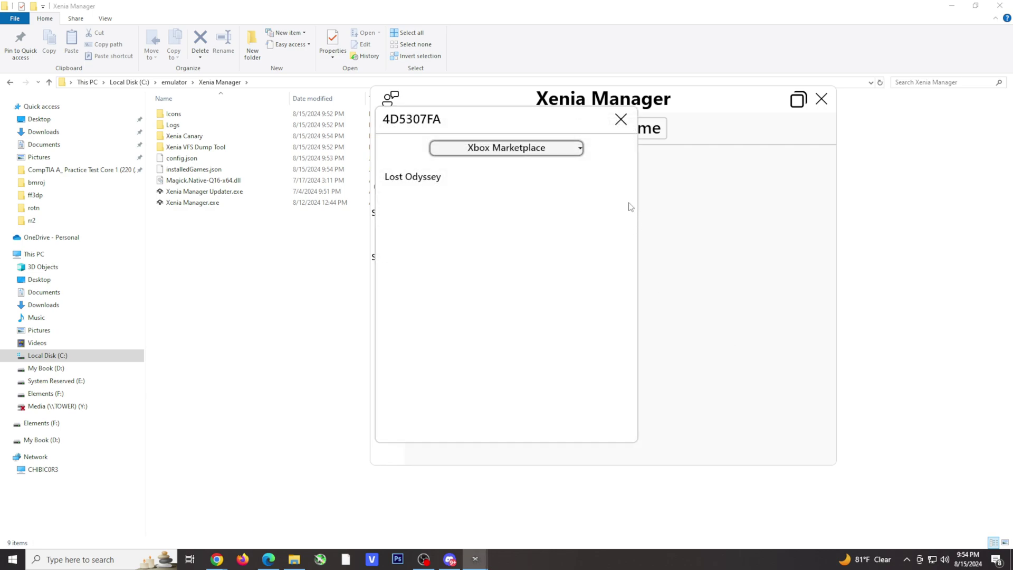
# Step: Keep Xbox Marketplace as the source and choose the Lost Odyssey entry for the game
pyautogui.click(580, 150)
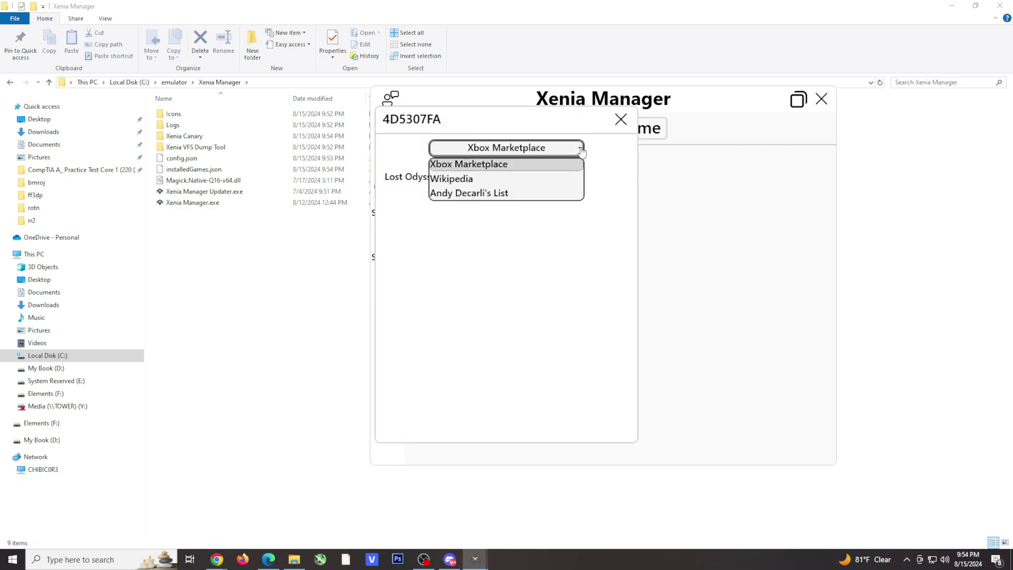
pyautogui.click(580, 164)
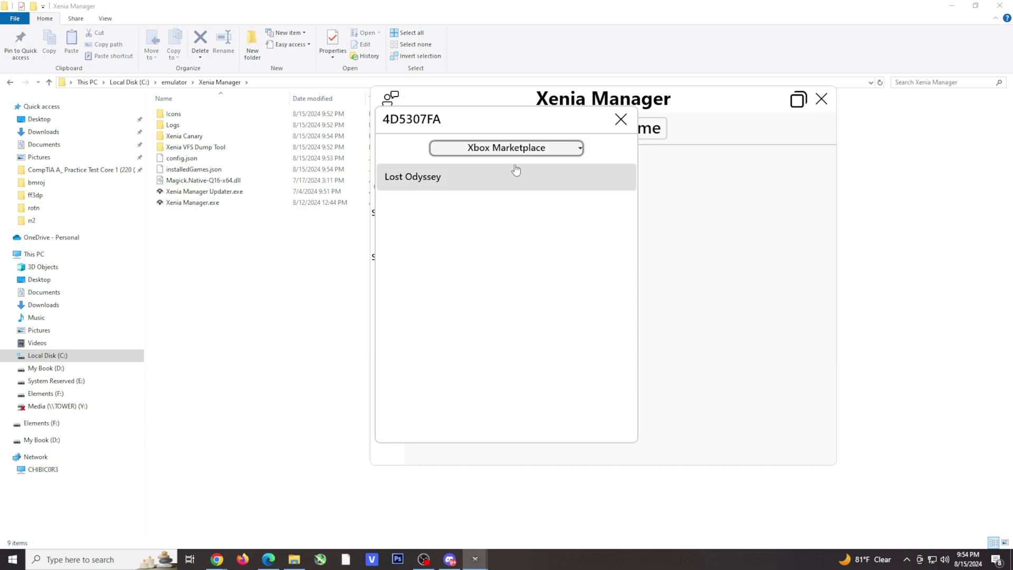
pyautogui.click(512, 169)
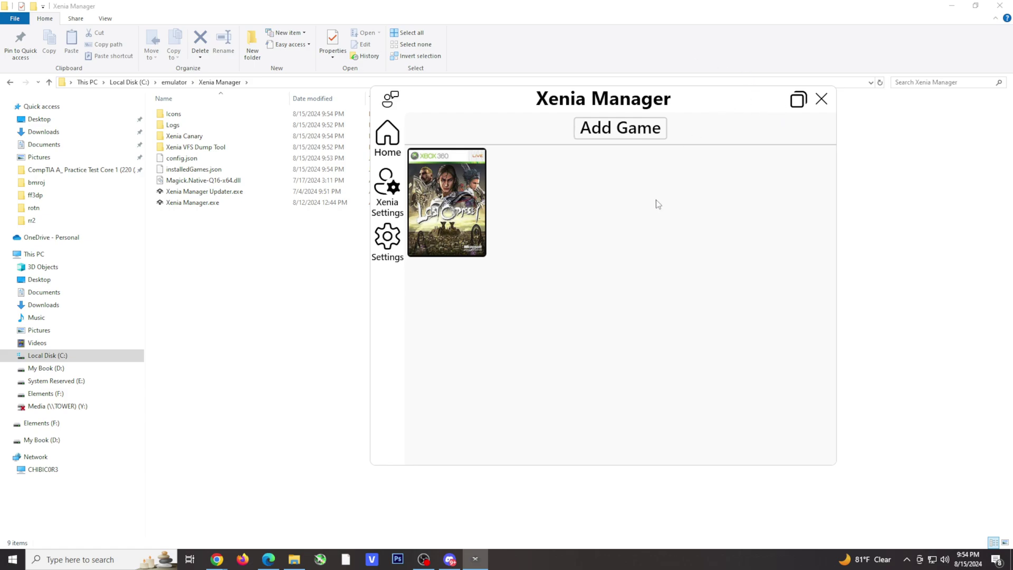
# Step: Add RED DEAD REDEMPTION.ISO from the 360 ROMs folder, using the Red Dead Redemption entry from Xbox Marketplace
pyautogui.click(616, 136)
pyautogui.click(525, 289)
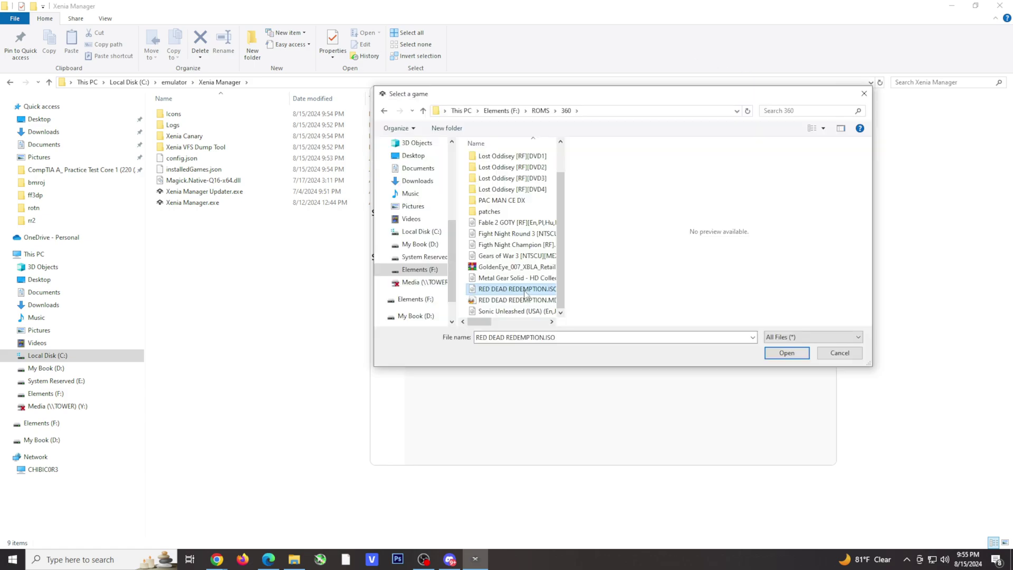
pyautogui.click(780, 354)
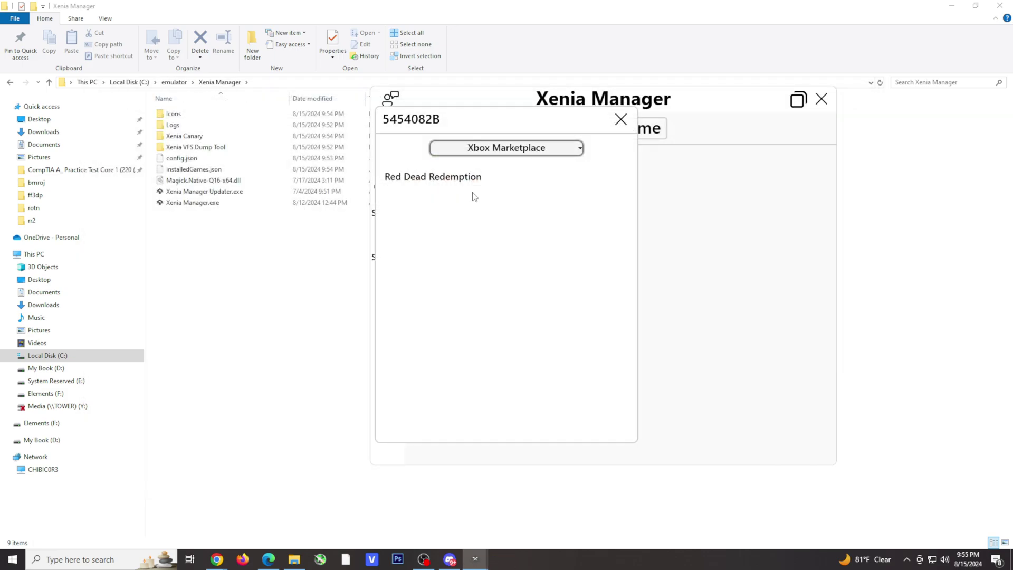
pyautogui.click(465, 178)
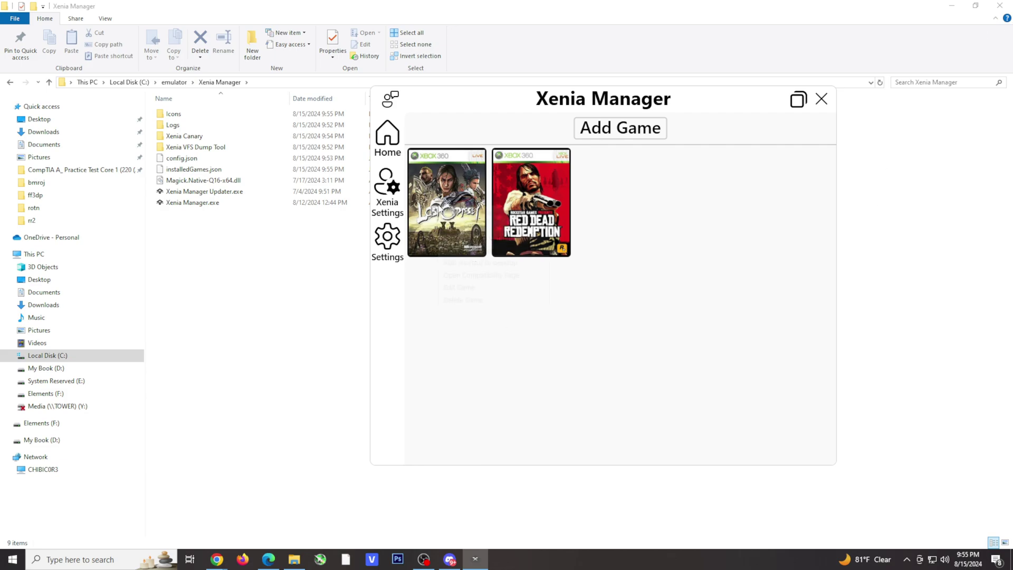
# Step: Add the 4D5307FA - Lost Odyssey.patch.toml patch to Lost Odyssey, declining to use a locally downloaded patch
pyautogui.rightClick(438, 207)
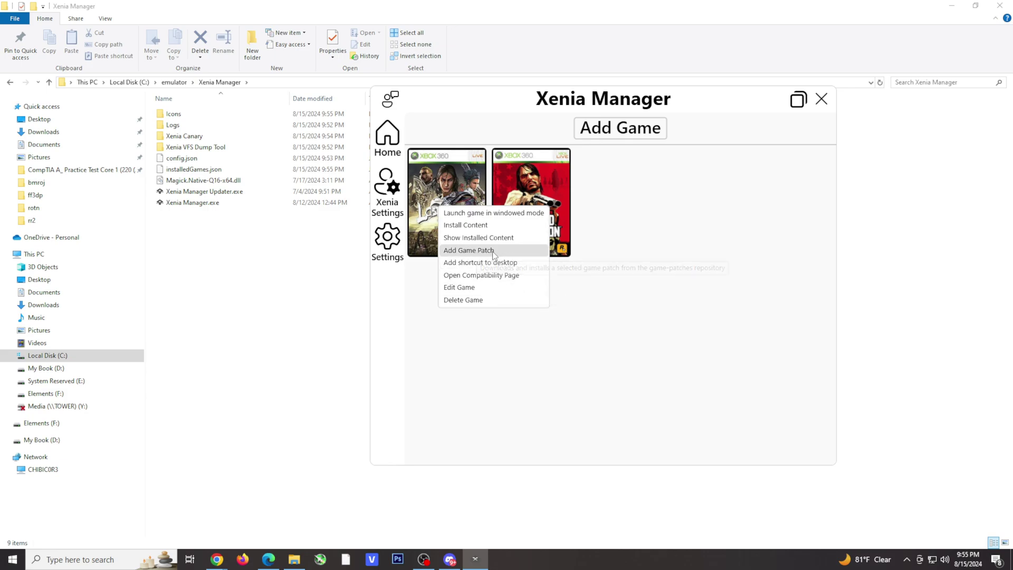
pyautogui.click(493, 251)
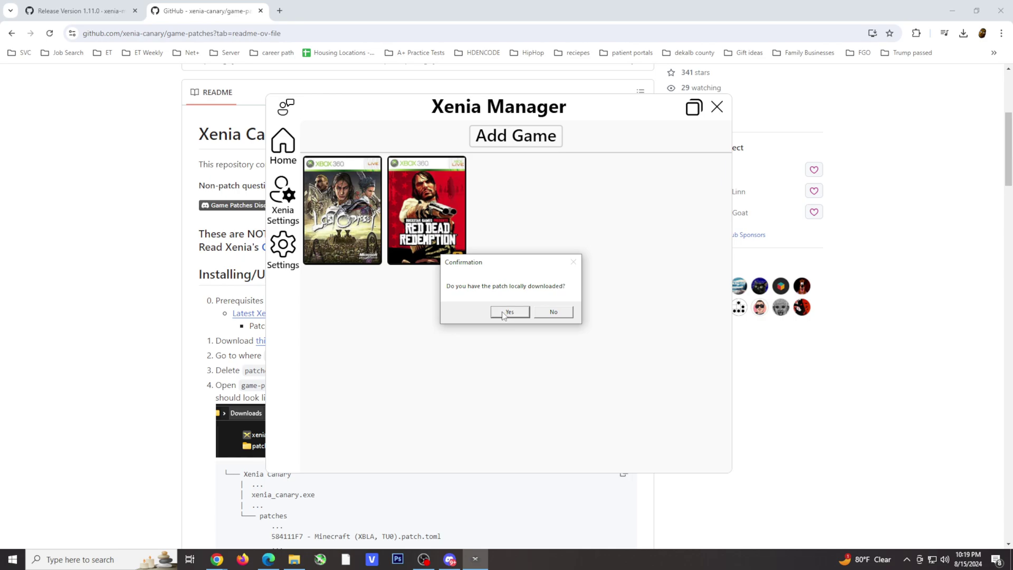
pyautogui.click(566, 314)
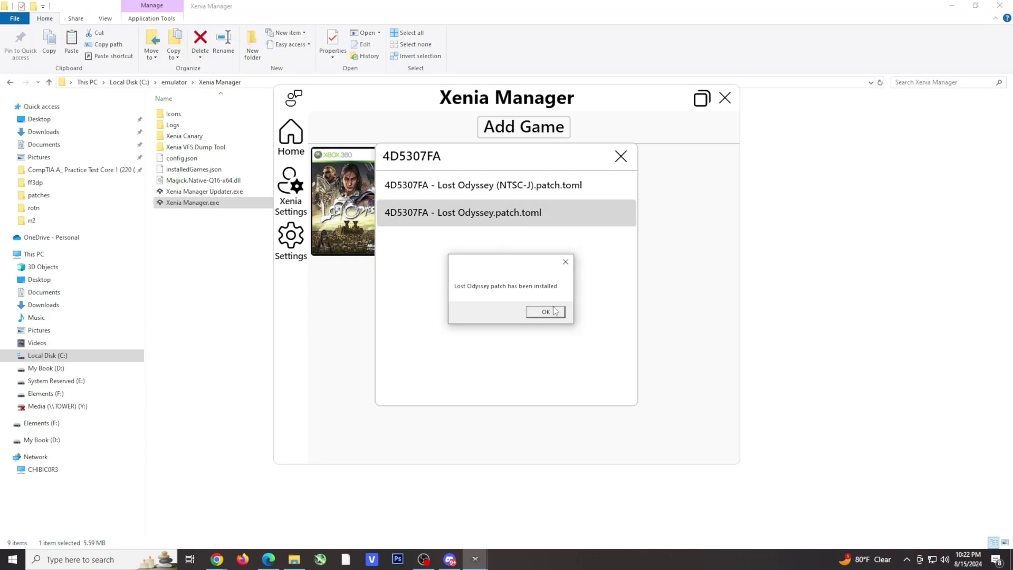
# Step: Enable the 60 FPS and 16x Anisotropic Filtering patches in Lost Odyssey's patch settings
pyautogui.click(548, 312)
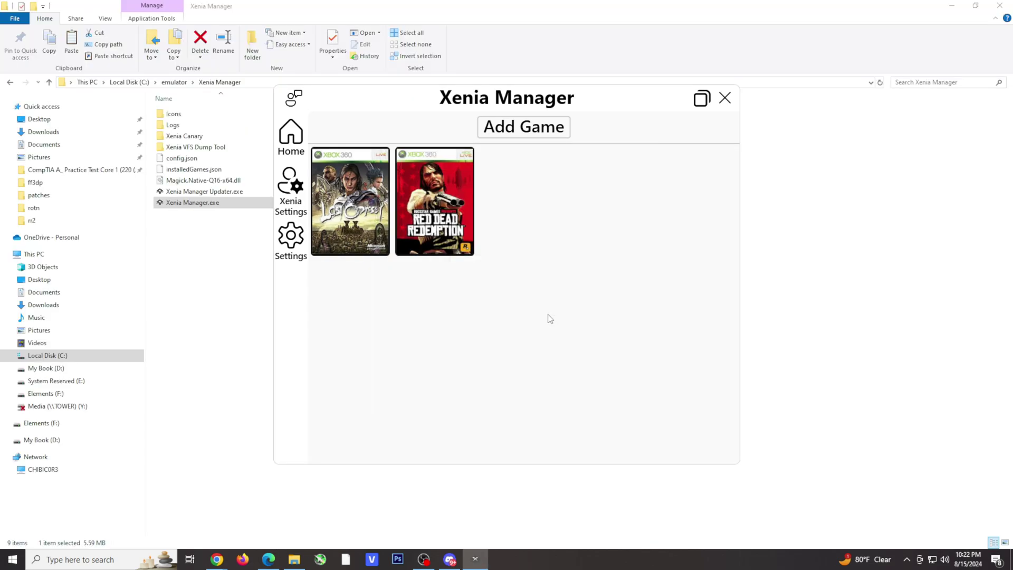
pyautogui.rightClick(334, 232)
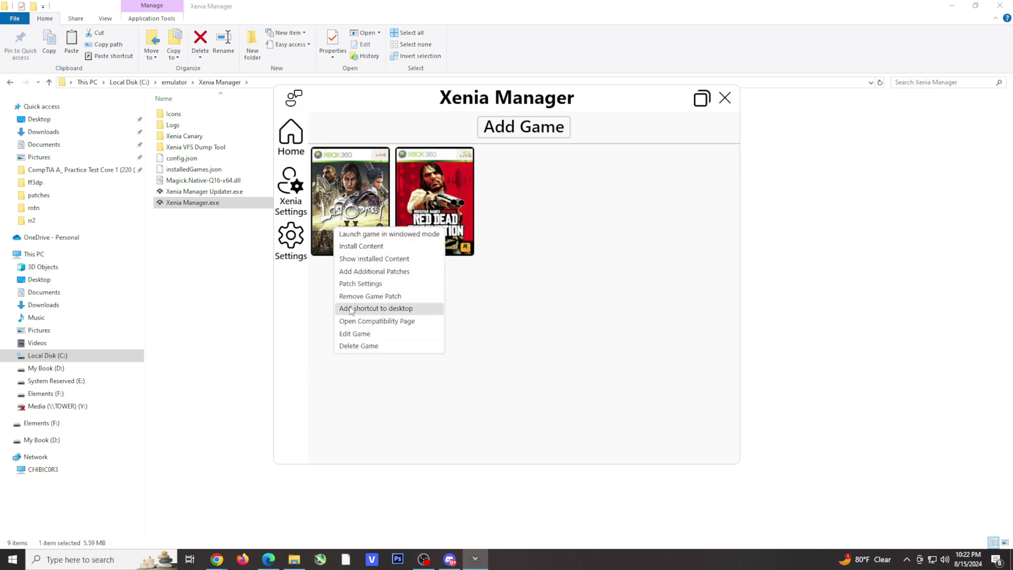
pyautogui.click(359, 284)
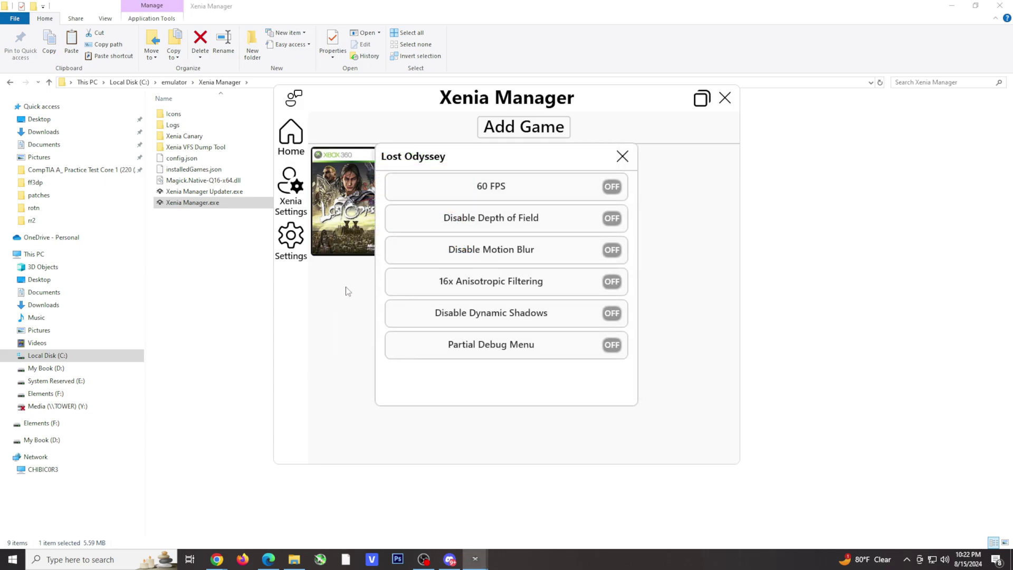
pyautogui.click(614, 193)
pyautogui.click(612, 282)
pyautogui.click(622, 157)
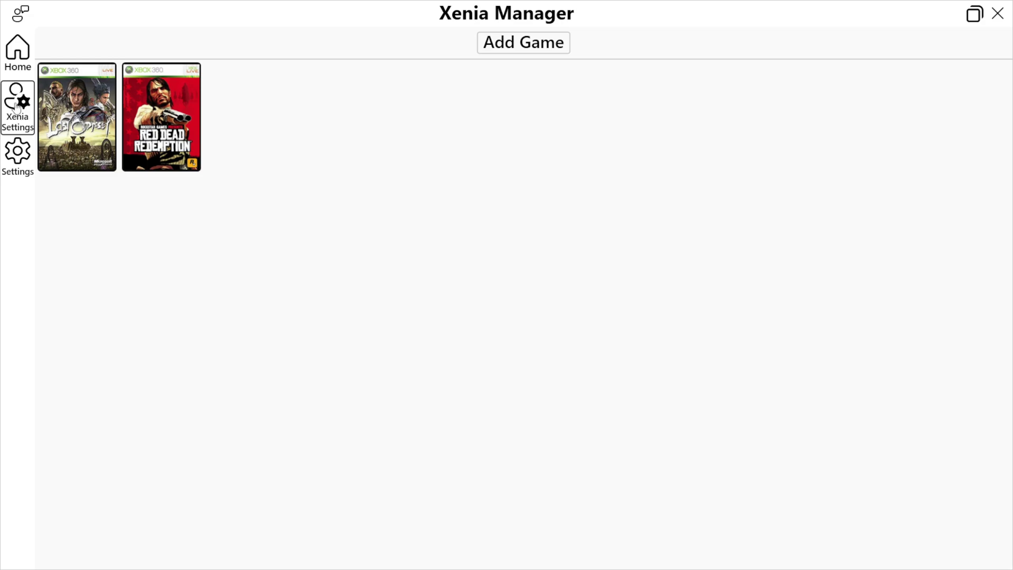
# Step: Load the Lost Odyssey profile in the Xenia settings and turn Fullscreen on
pyautogui.click(16, 108)
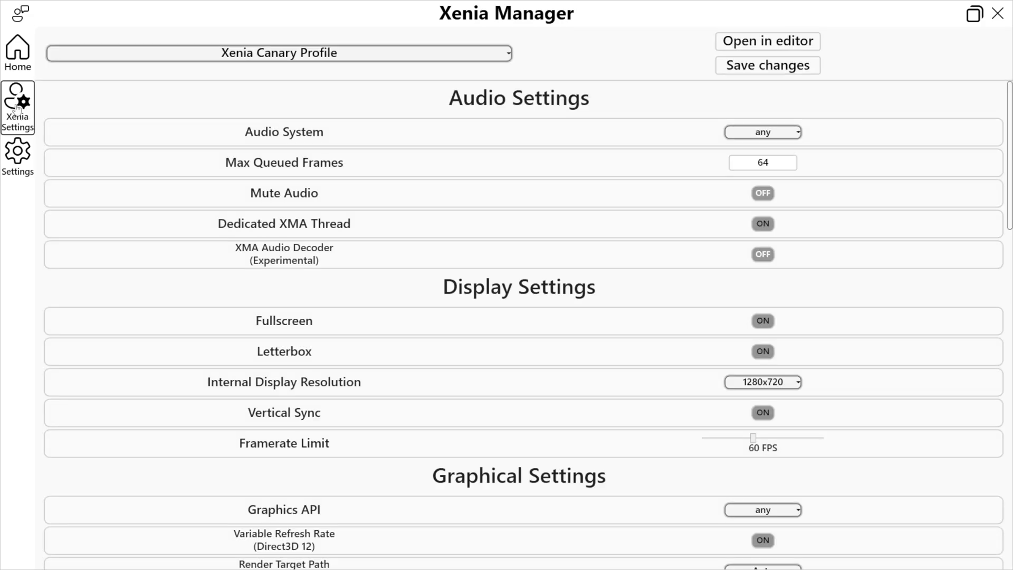
pyautogui.click(254, 52)
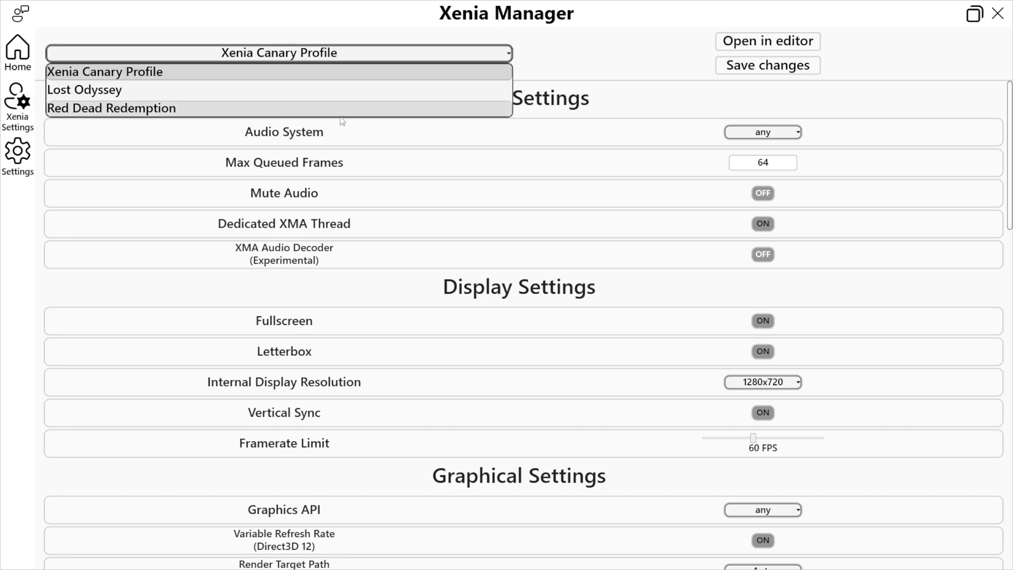
pyautogui.click(108, 93)
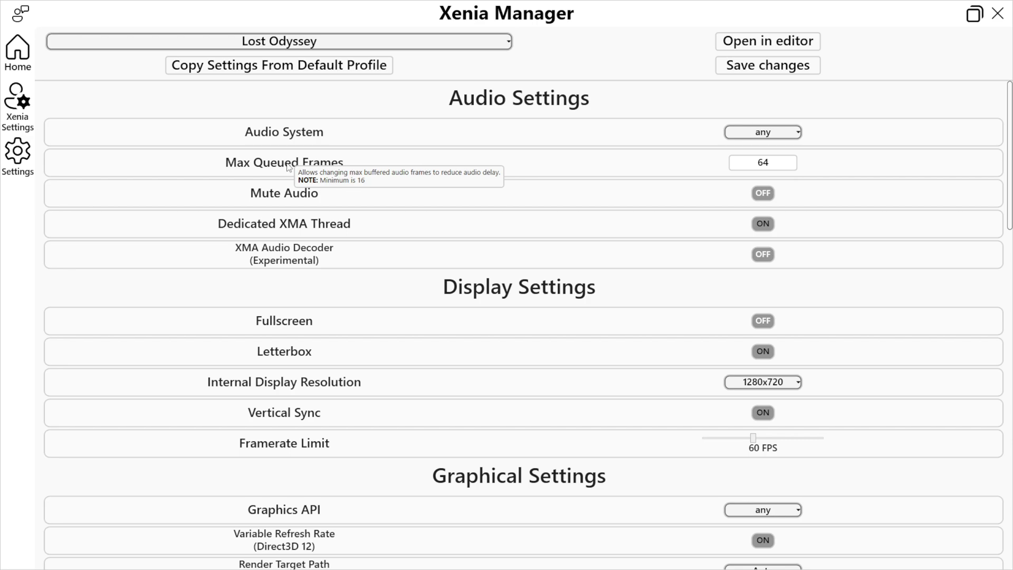
pyautogui.click(760, 321)
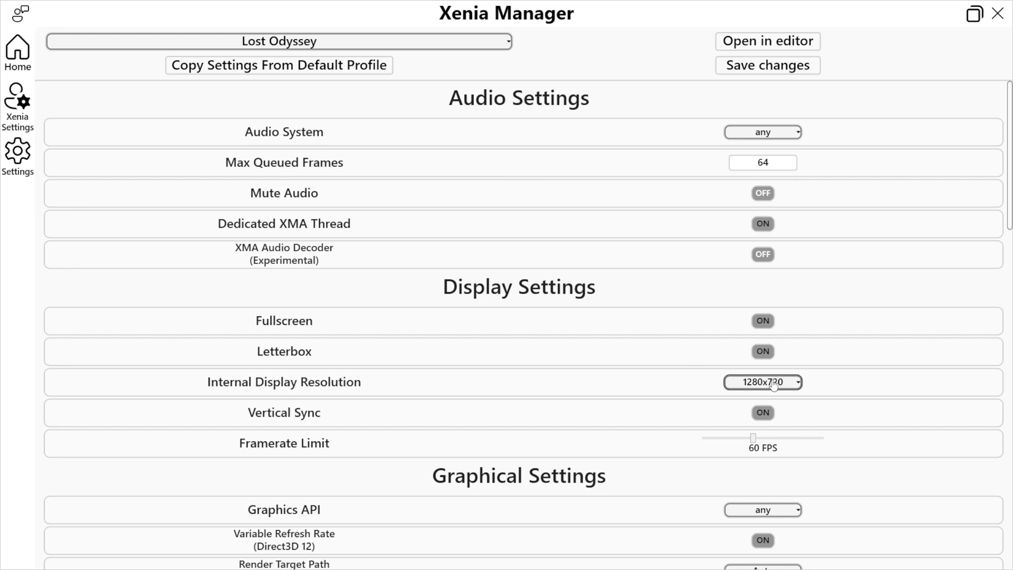
# Step: Check the Internal Display Resolution choices and toggle Vertical Sync off and back on for Lost Odyssey
pyautogui.click(796, 385)
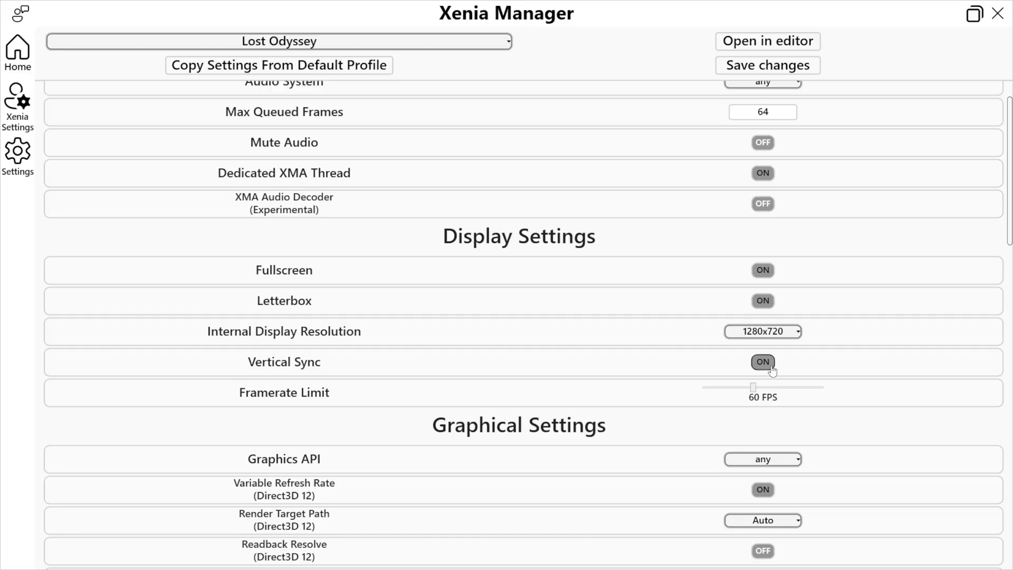
pyautogui.click(768, 365)
pyautogui.click(763, 362)
pyautogui.scroll(-8, 606, 337)
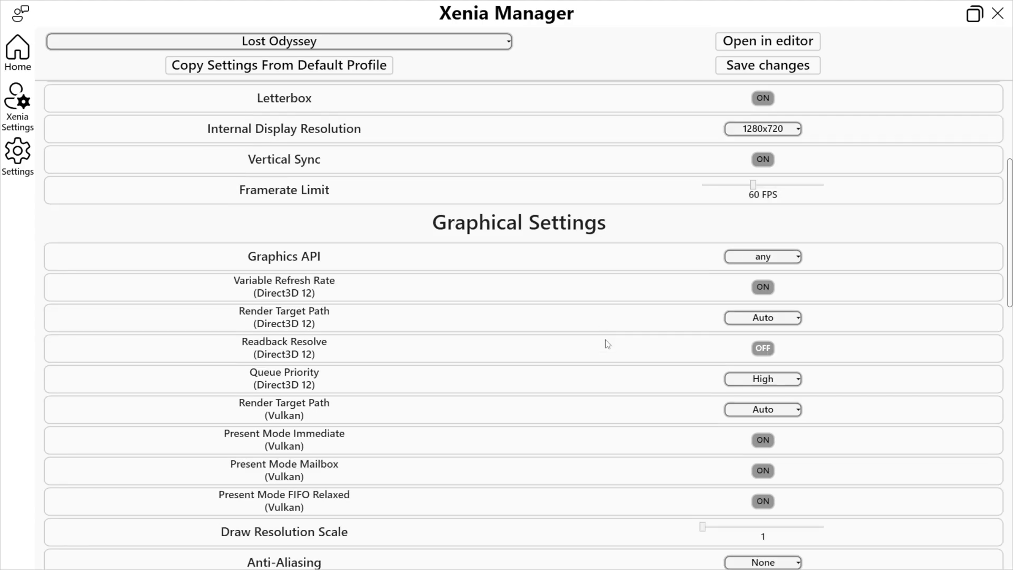
pyautogui.scroll(-2, 606, 344)
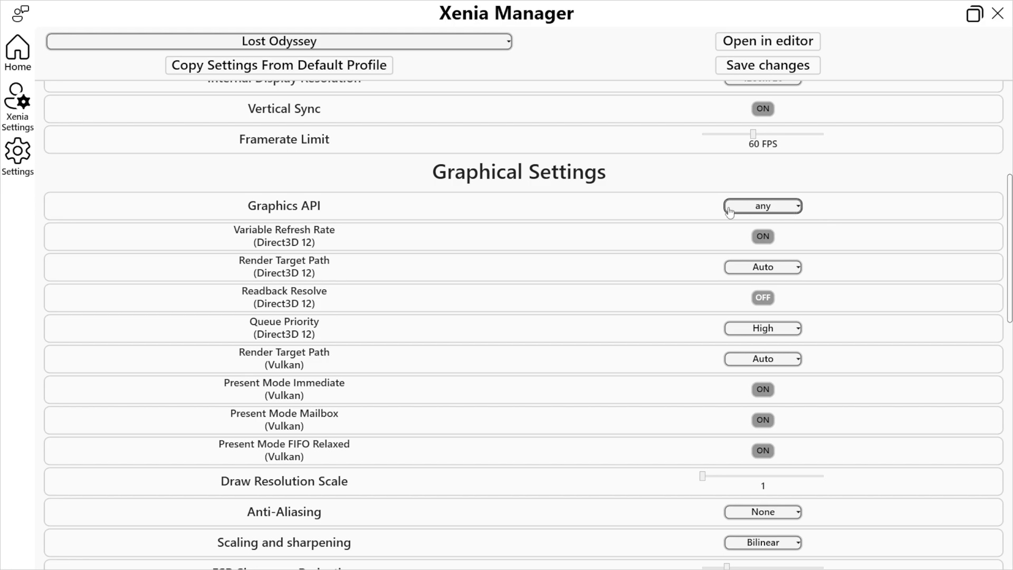
# Step: Check the Graphics API choices, then try a higher Draw Resolution Scale and return it to 1
pyautogui.click(800, 212)
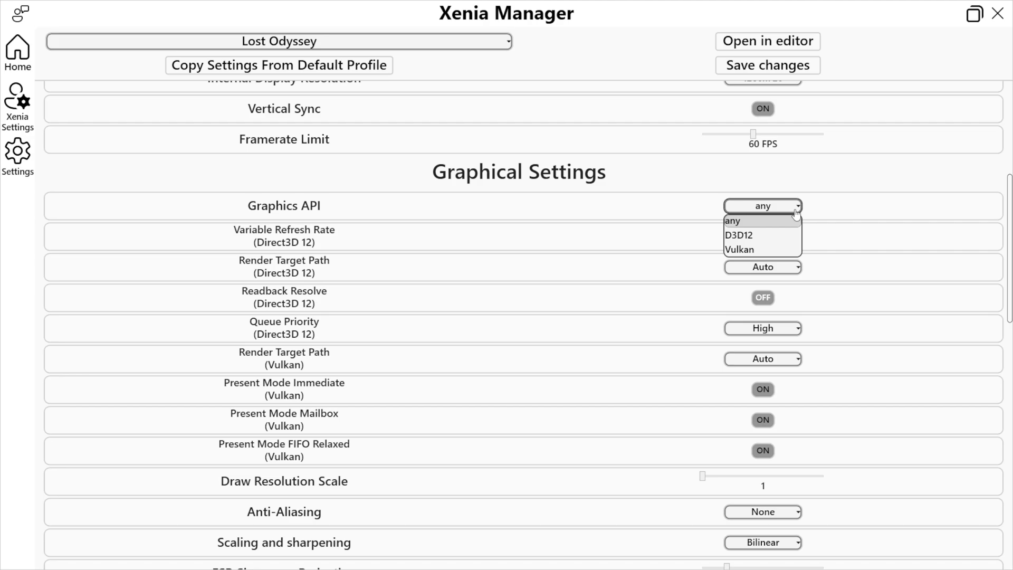
pyautogui.scroll(-1, 416, 404)
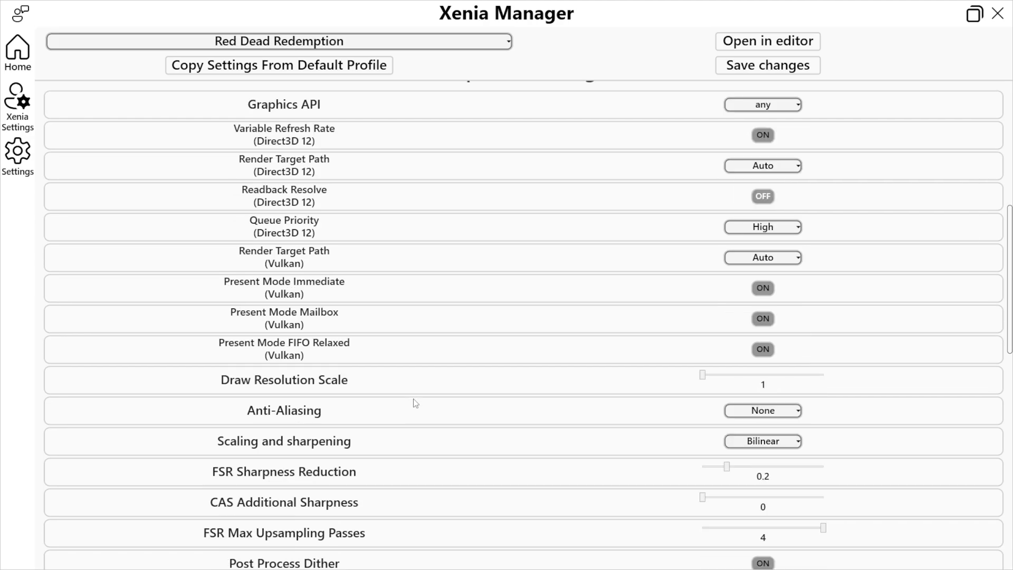
pyautogui.scroll(-1, 416, 403)
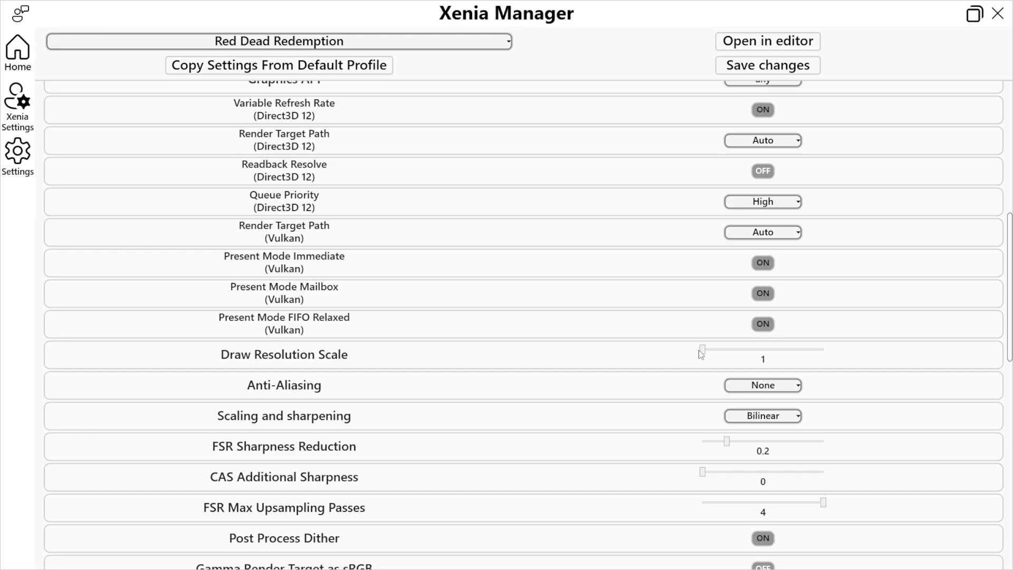
pyautogui.moveTo(699, 351); pyautogui.dragTo(711, 353)
pyautogui.moveTo(723, 350); pyautogui.dragTo(693, 353)
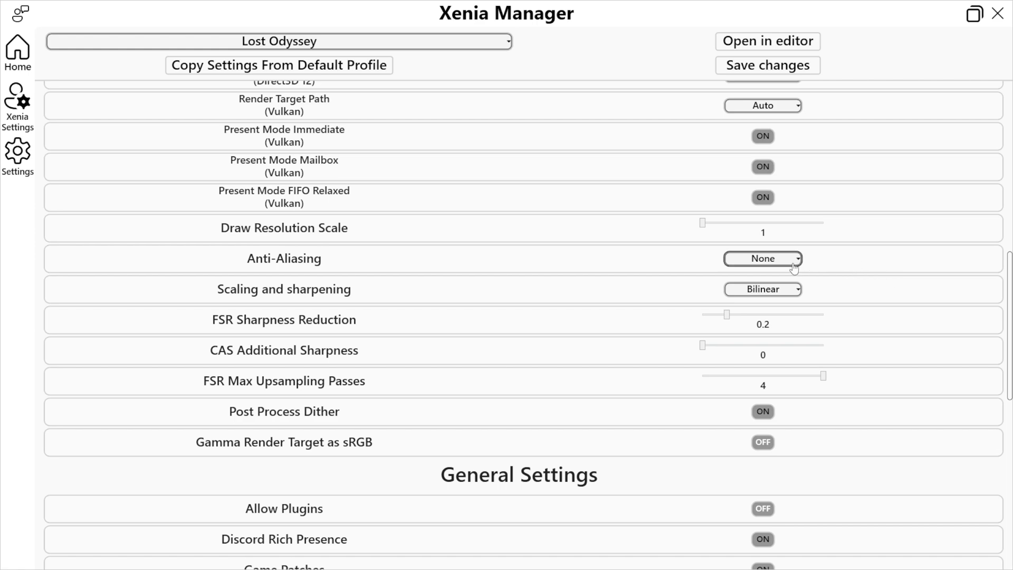
# Step: Keep Lost Odyssey's Anti-Aliasing at None and set Scaling and sharpening to AMD FSR
pyautogui.click(794, 261)
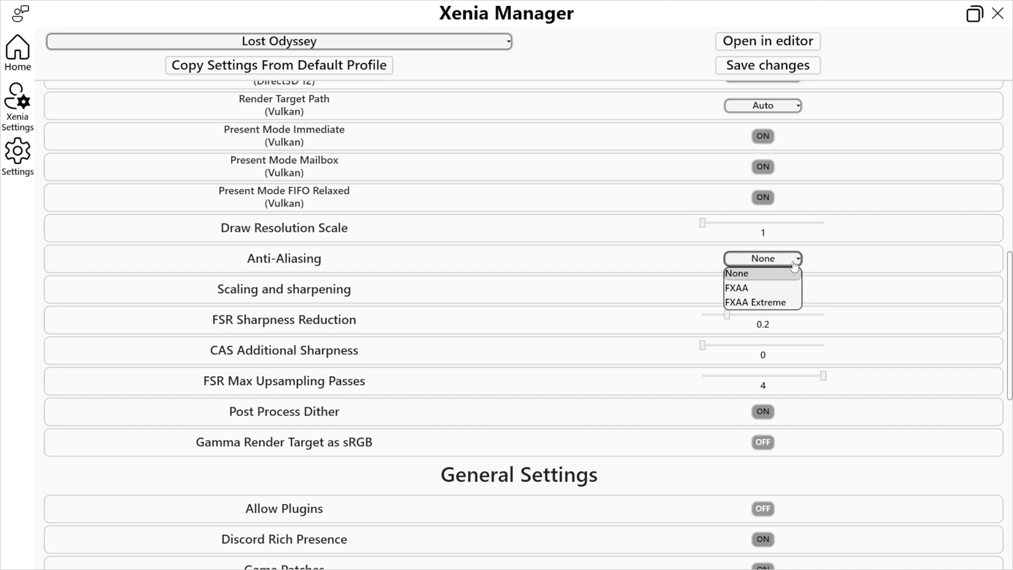
pyautogui.click(795, 264)
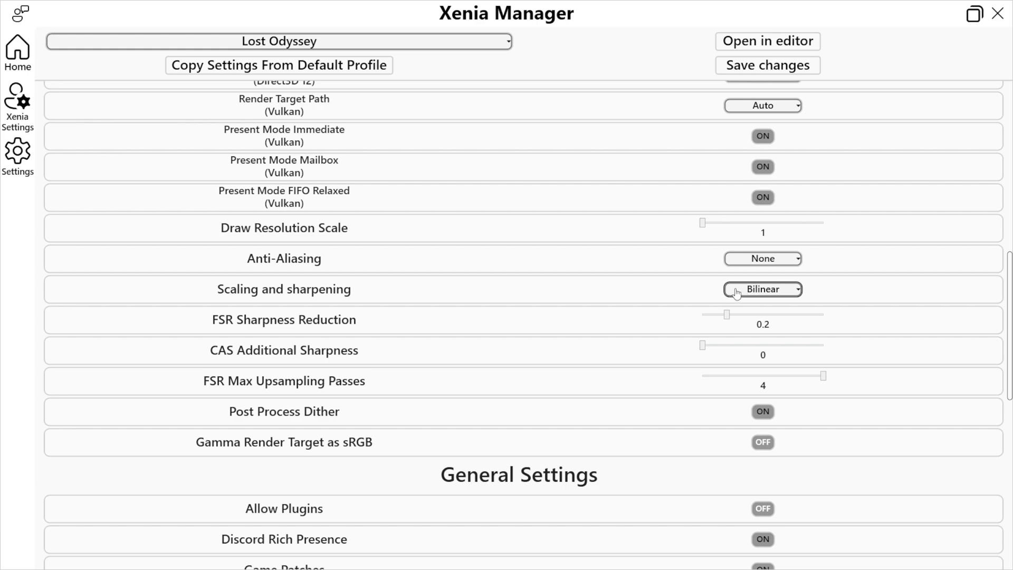
pyautogui.click(753, 292)
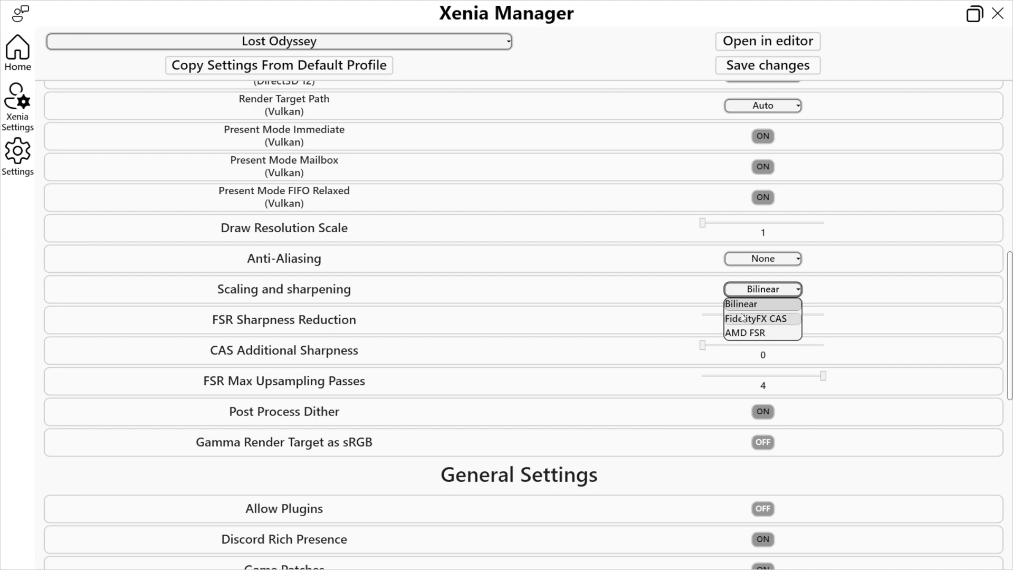
pyautogui.click(756, 333)
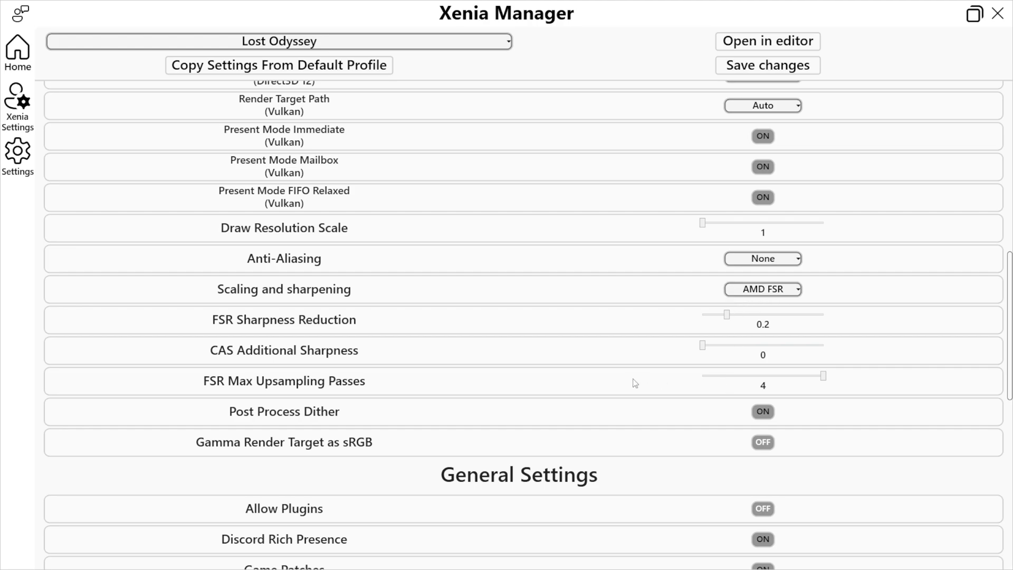
pyautogui.moveTo(340, 387)
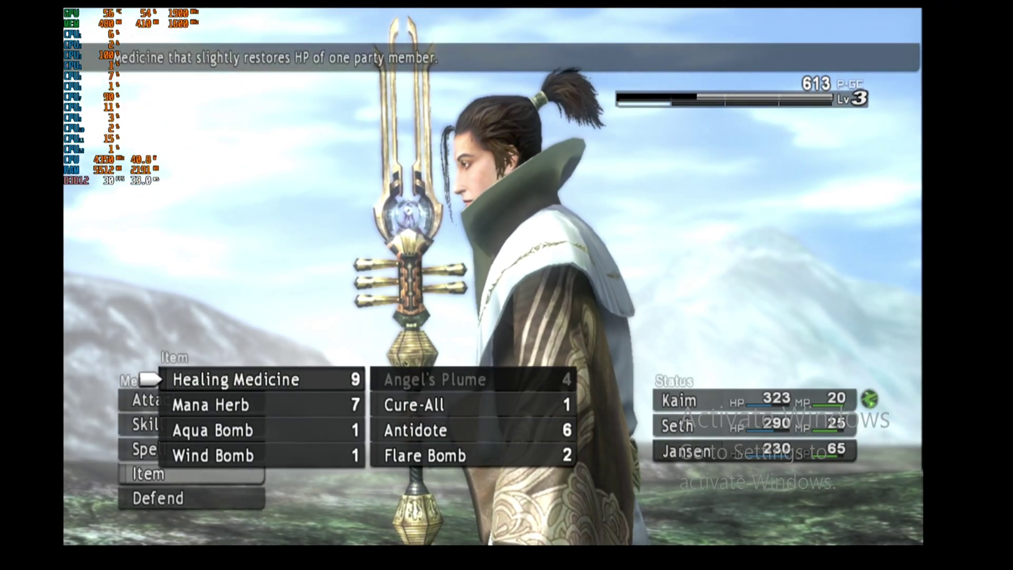
# Step: Use an Antidote on a party member in the Lost Odyssey battle
pyautogui.press('Right')
pyautogui.press('Down')
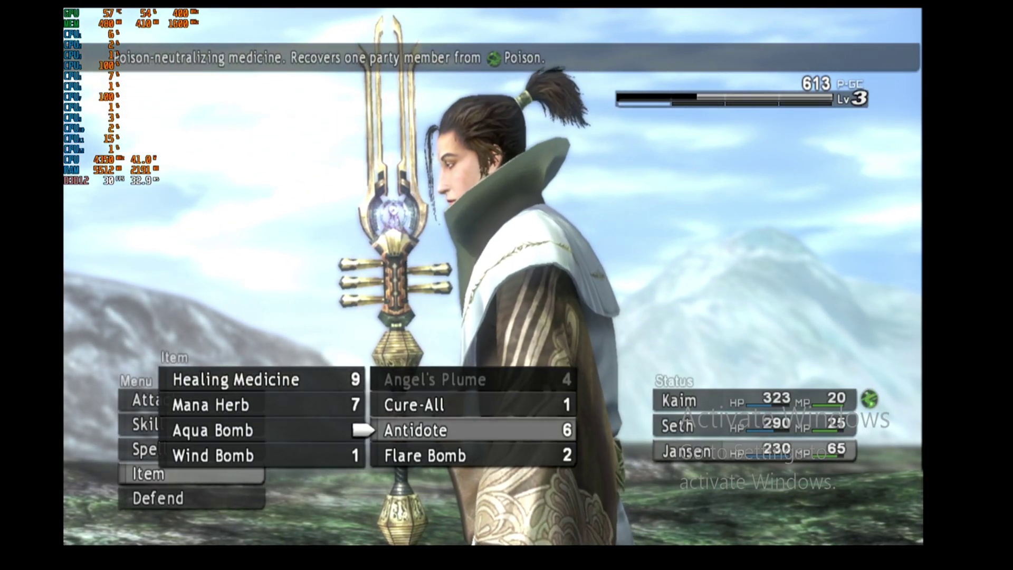
pyautogui.press('Return')
pyautogui.press('Return')
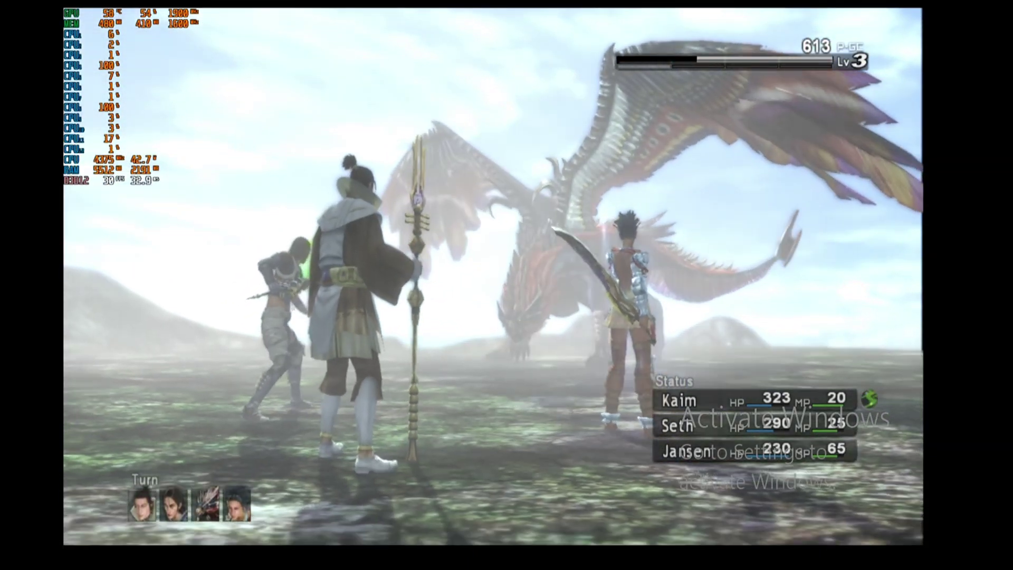